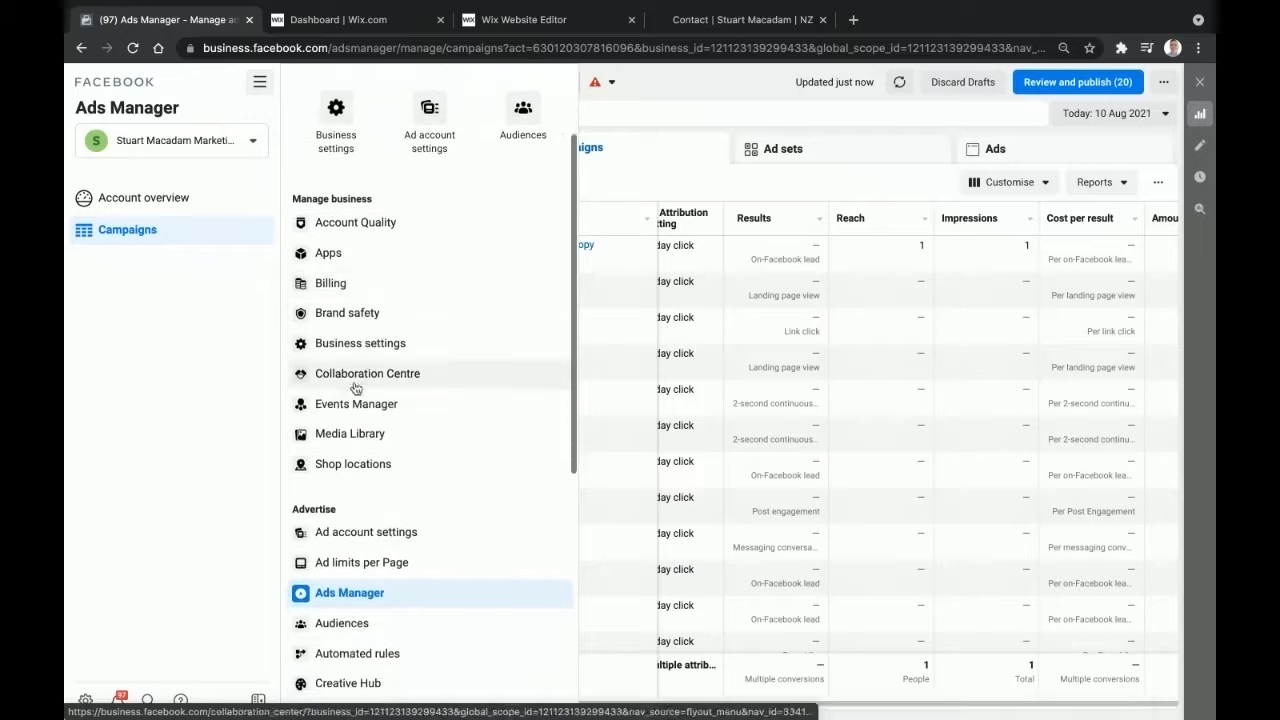
- Scroll the all-tools menu down to reveal Events Manager
{"action": "scroll", "coordinate": [352, 405], "scroll_direction": "down", "scroll_amount": 1}
- Go to Events Manager's Custom conversions page
{"action": "left_click", "coordinate": [350, 406]}
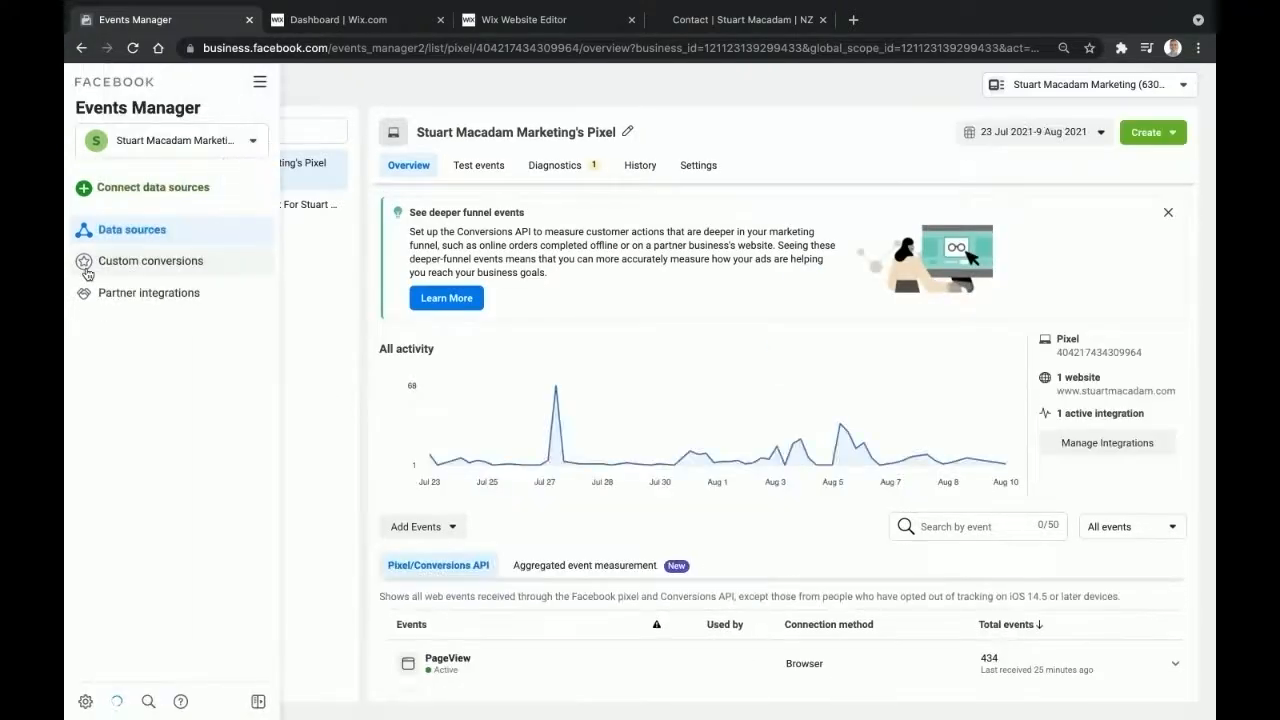
{"action": "left_click", "coordinate": [119, 266]}
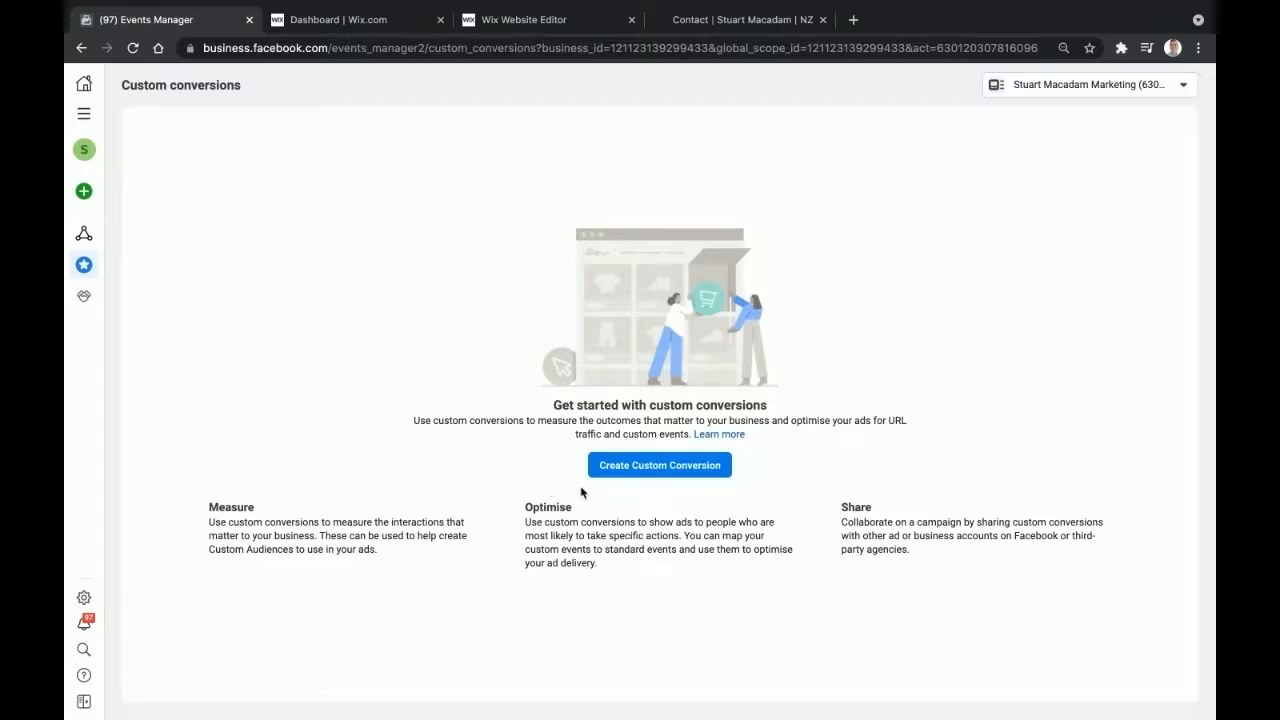
- Create a custom conversion named 'Visited Get Free Quote' with Lead as its conversion event
{"action": "left_click", "coordinate": [631, 474]}
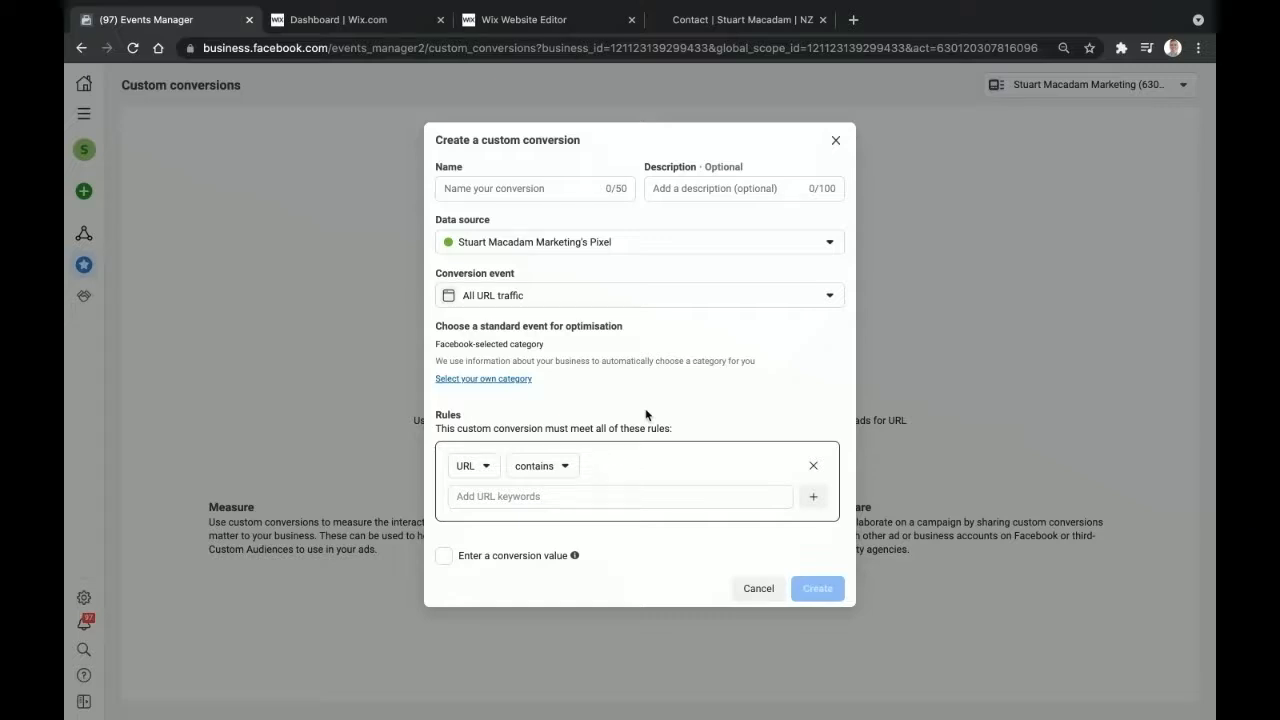
{"action": "left_click", "coordinate": [497, 189]}
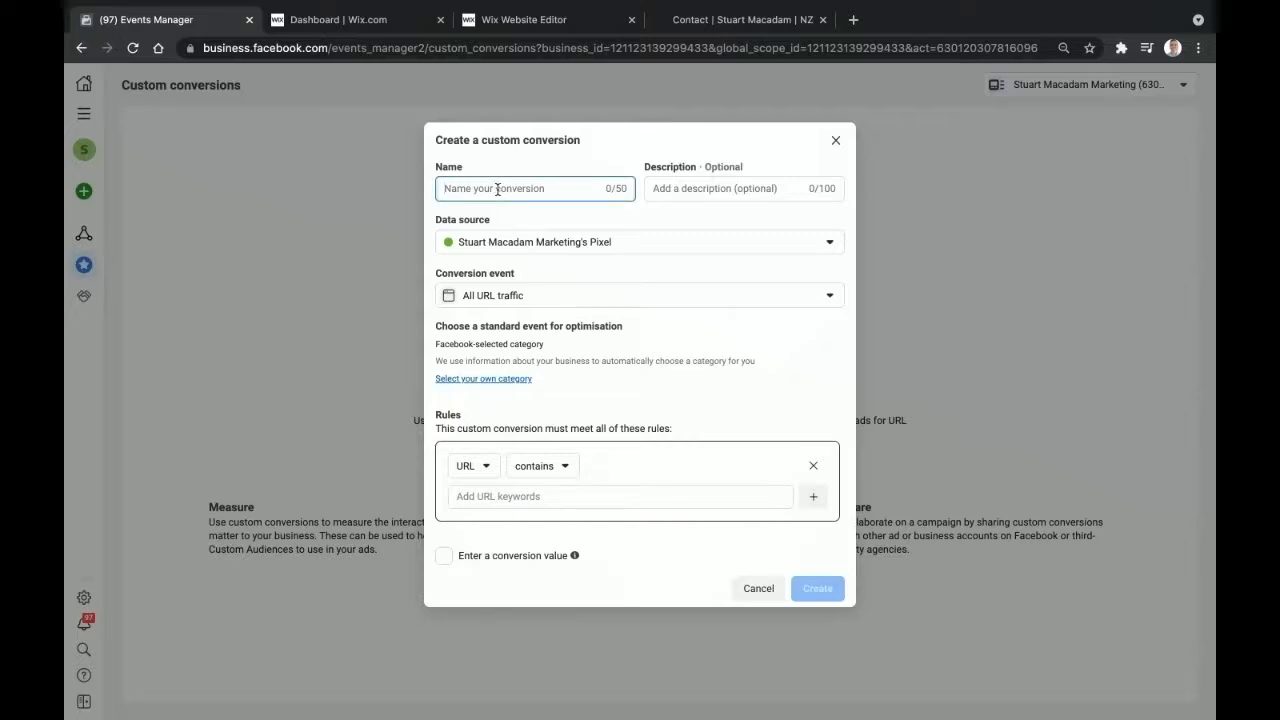
{"action": "type", "text": "Visited Get Free Quote Page"}
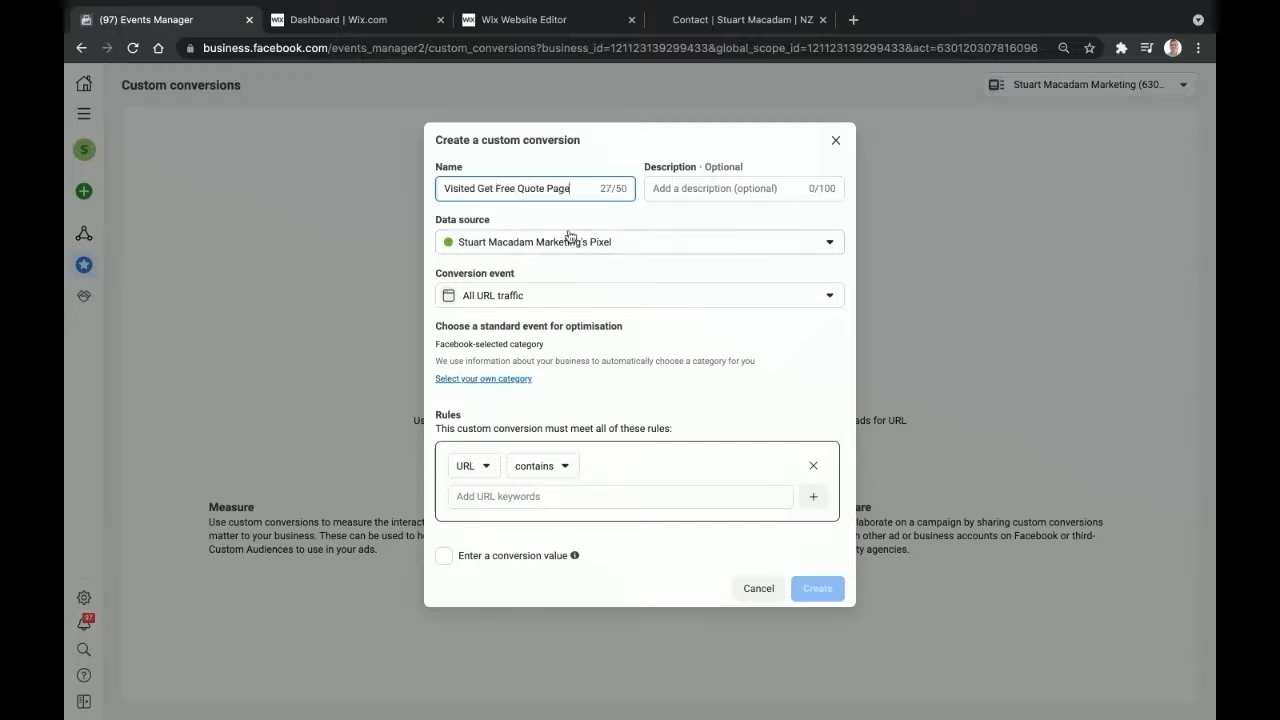
{"action": "left_click", "coordinate": [603, 300]}
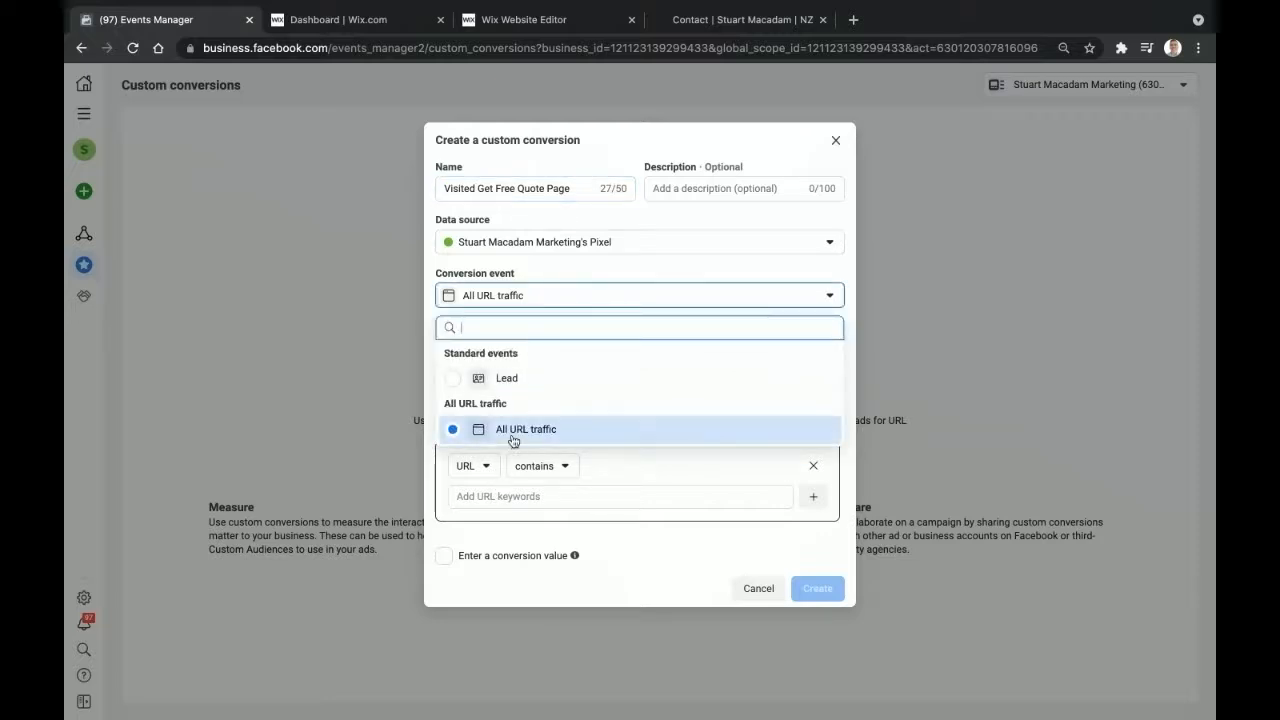
{"action": "left_click", "coordinate": [453, 389]}
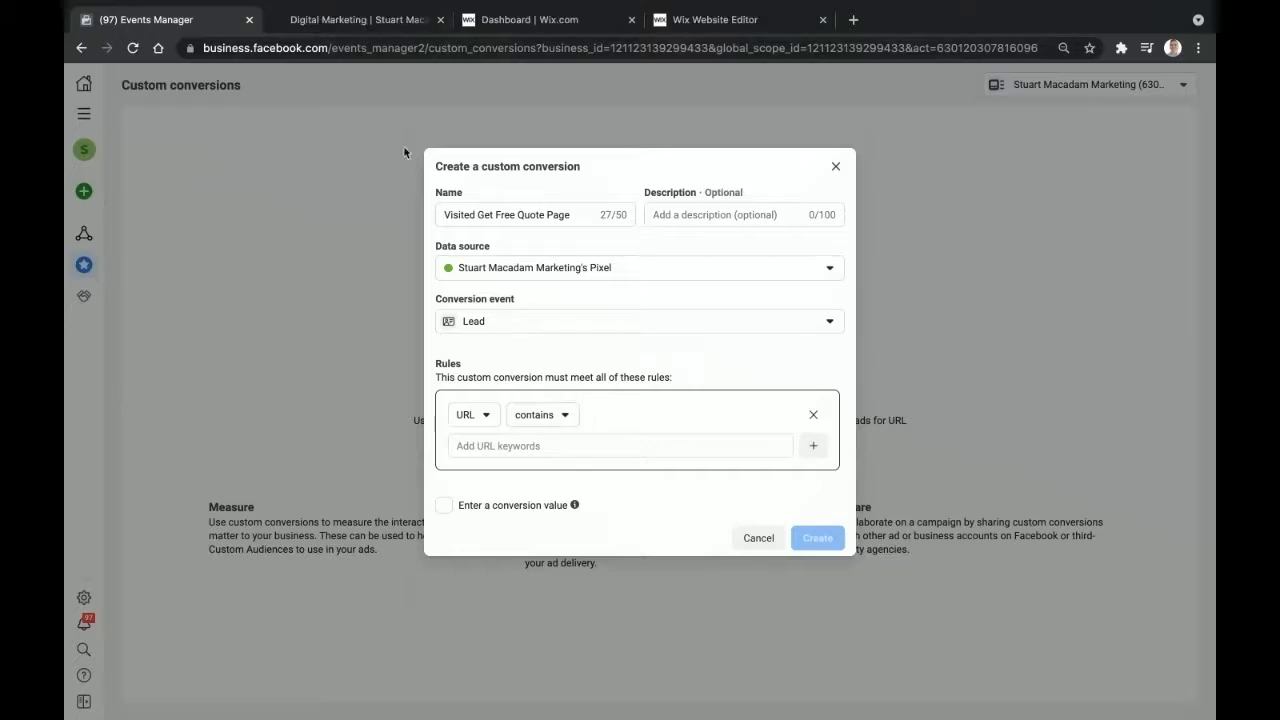
{"action": "left_click", "coordinate": [349, 24]}
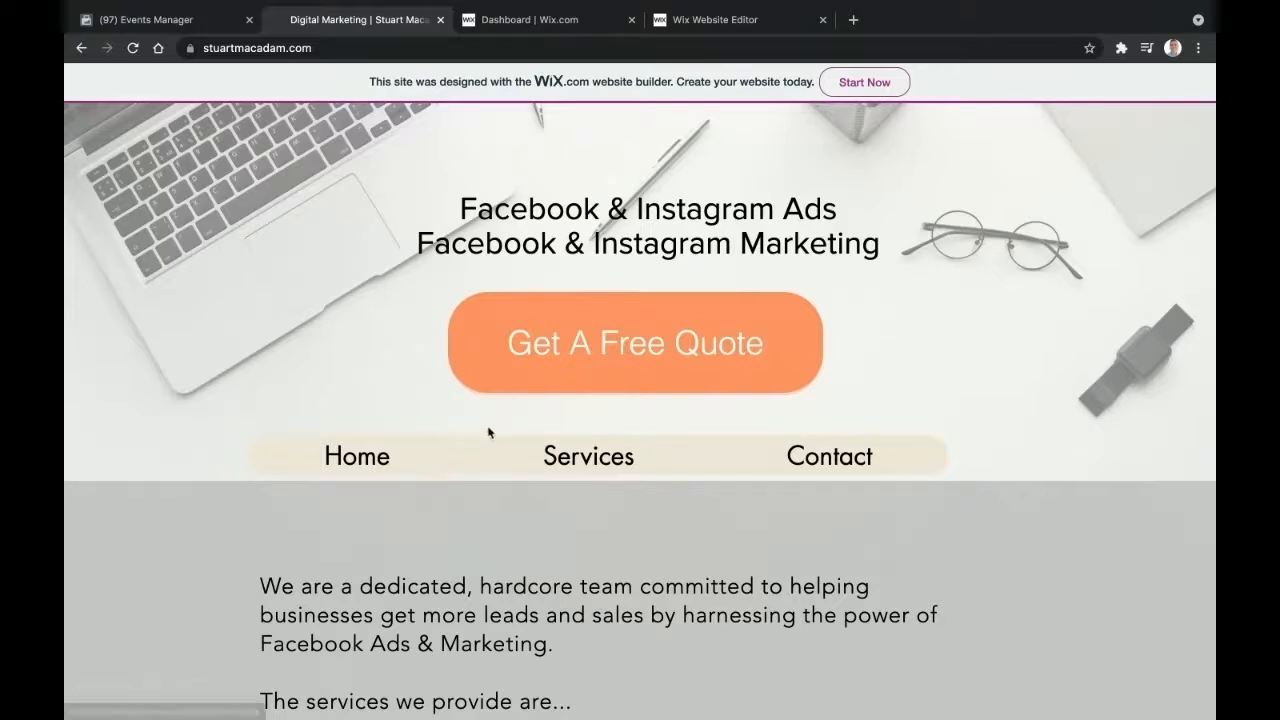
- Open the Get A Free Quote contact page on stuartmacadam.com and copy its URL
{"action": "left_click", "coordinate": [583, 352]}
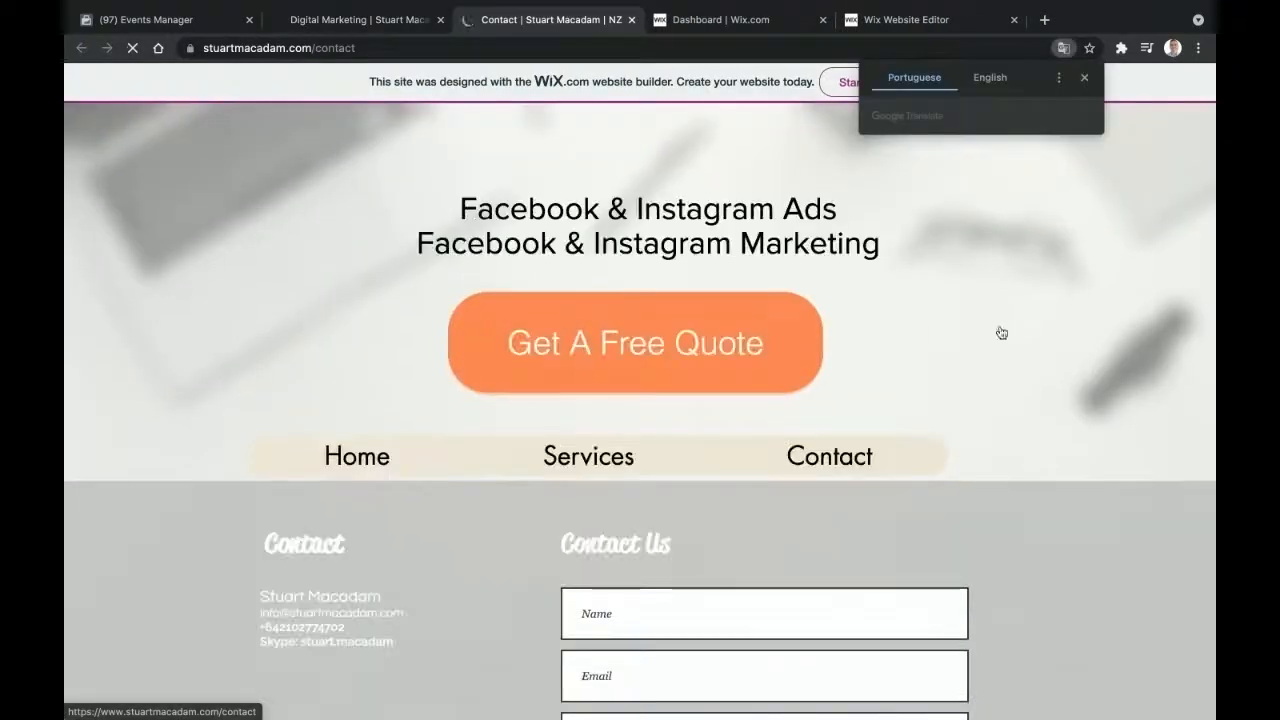
{"action": "left_click", "coordinate": [1086, 79]}
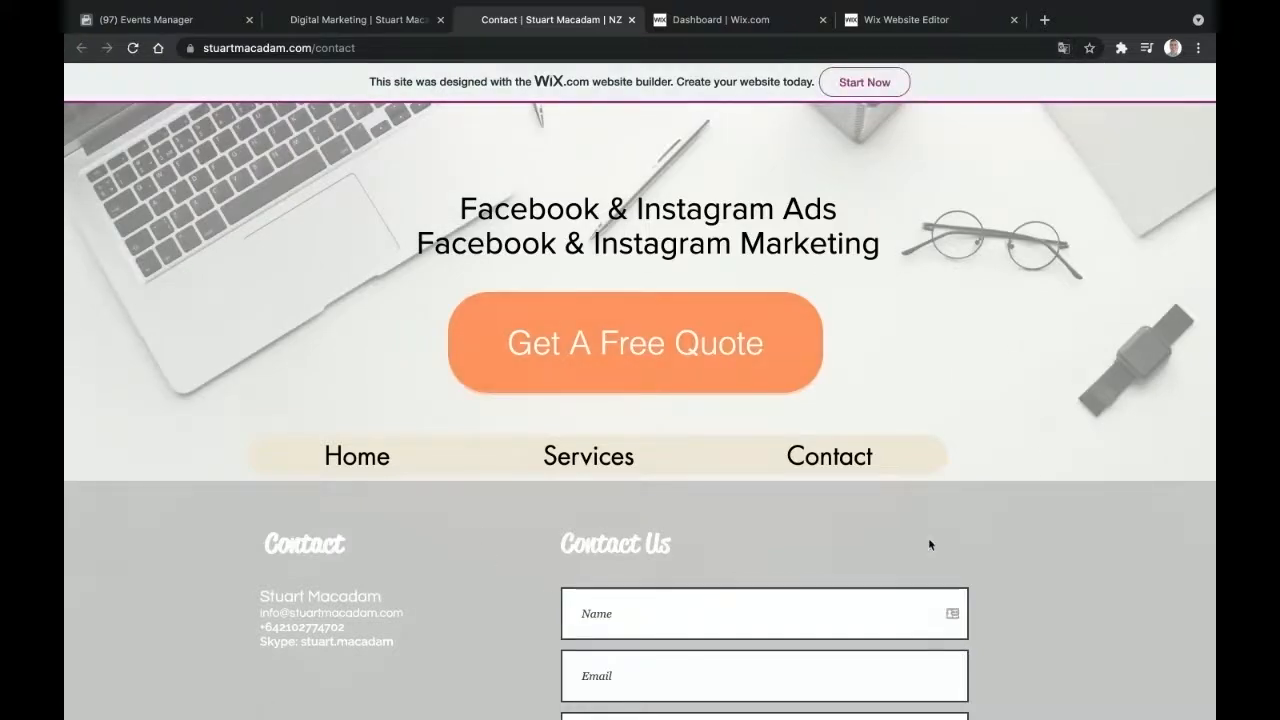
{"action": "scroll", "coordinate": [928, 540], "scroll_direction": "down", "scroll_amount": 3}
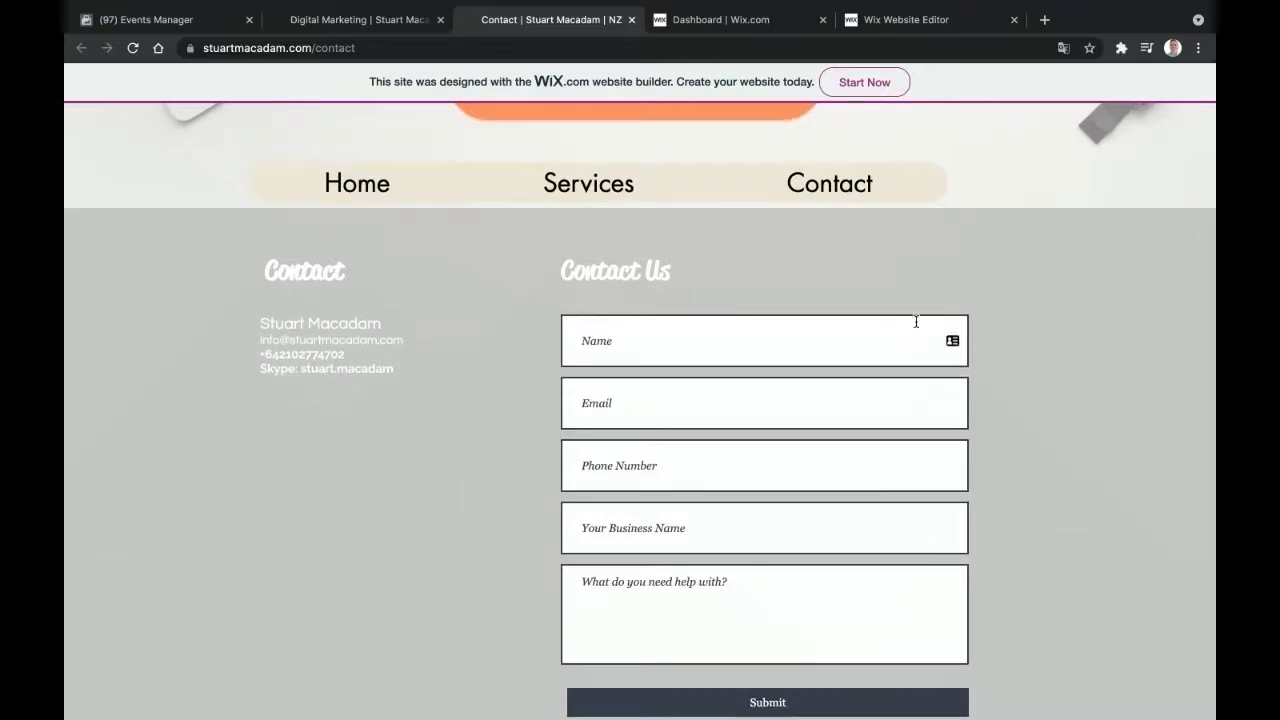
{"action": "scroll", "coordinate": [915, 325], "scroll_direction": "up", "scroll_amount": 3}
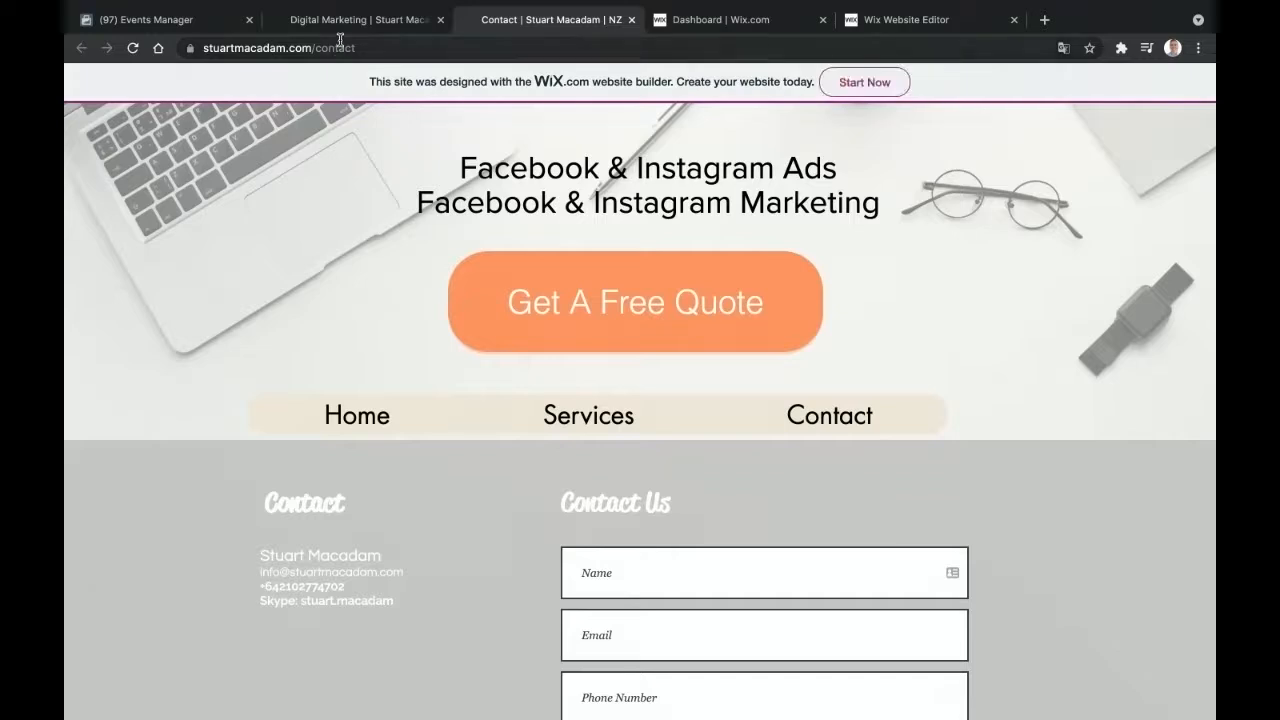
{"action": "left_click", "coordinate": [395, 46]}
{"action": "key", "text": "ctrl+c"}
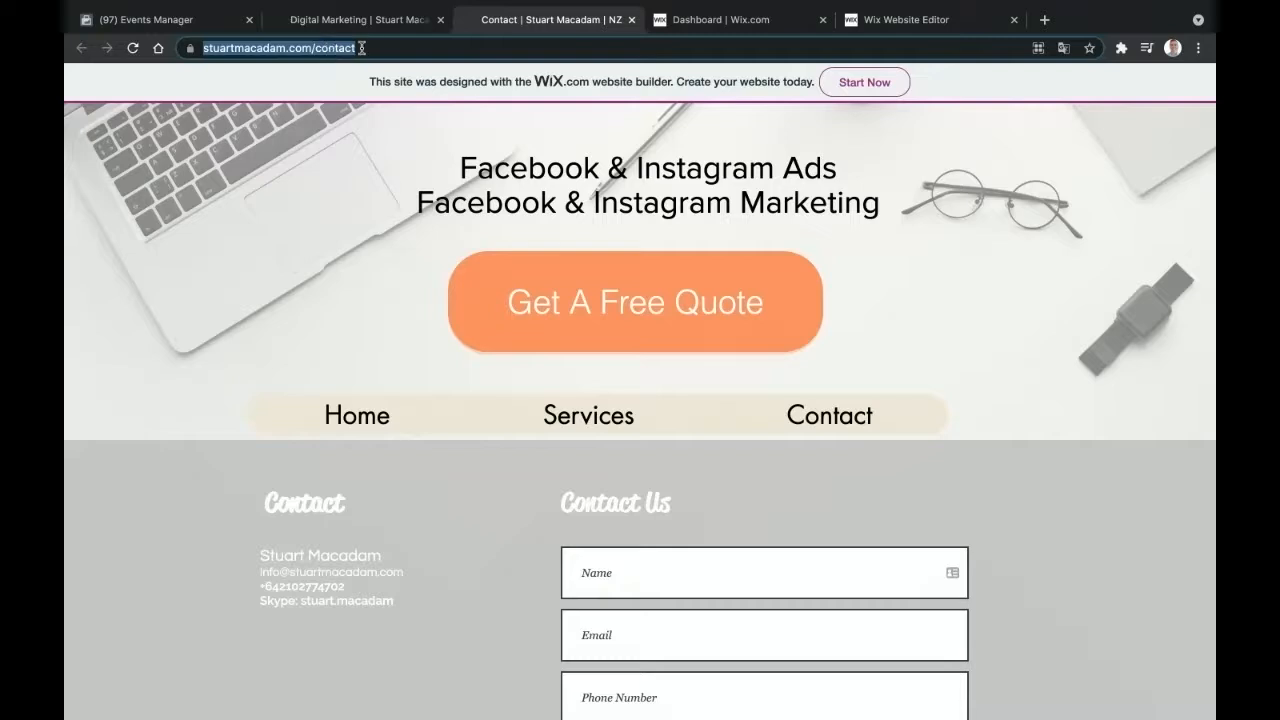
{"action": "left_click", "coordinate": [168, 28]}
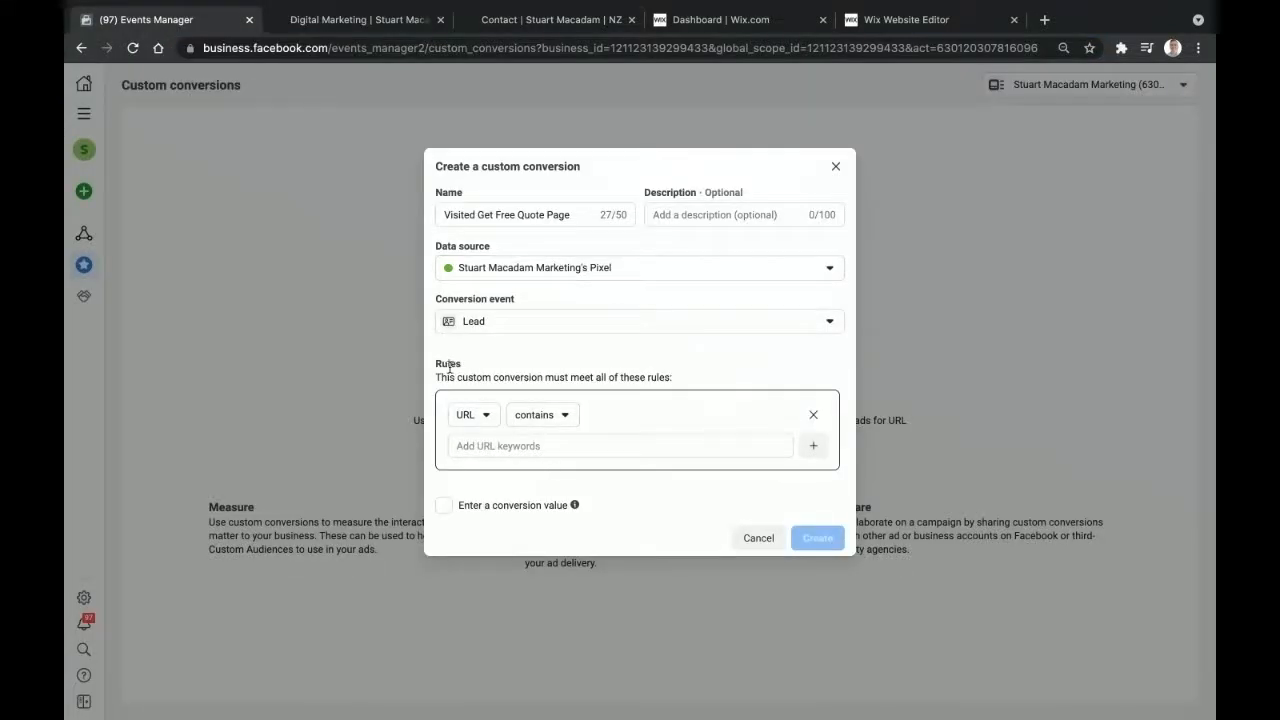
- Add the contact page URL as a URL-contains rule and set a conversion value of 1
{"action": "left_click", "coordinate": [518, 443]}
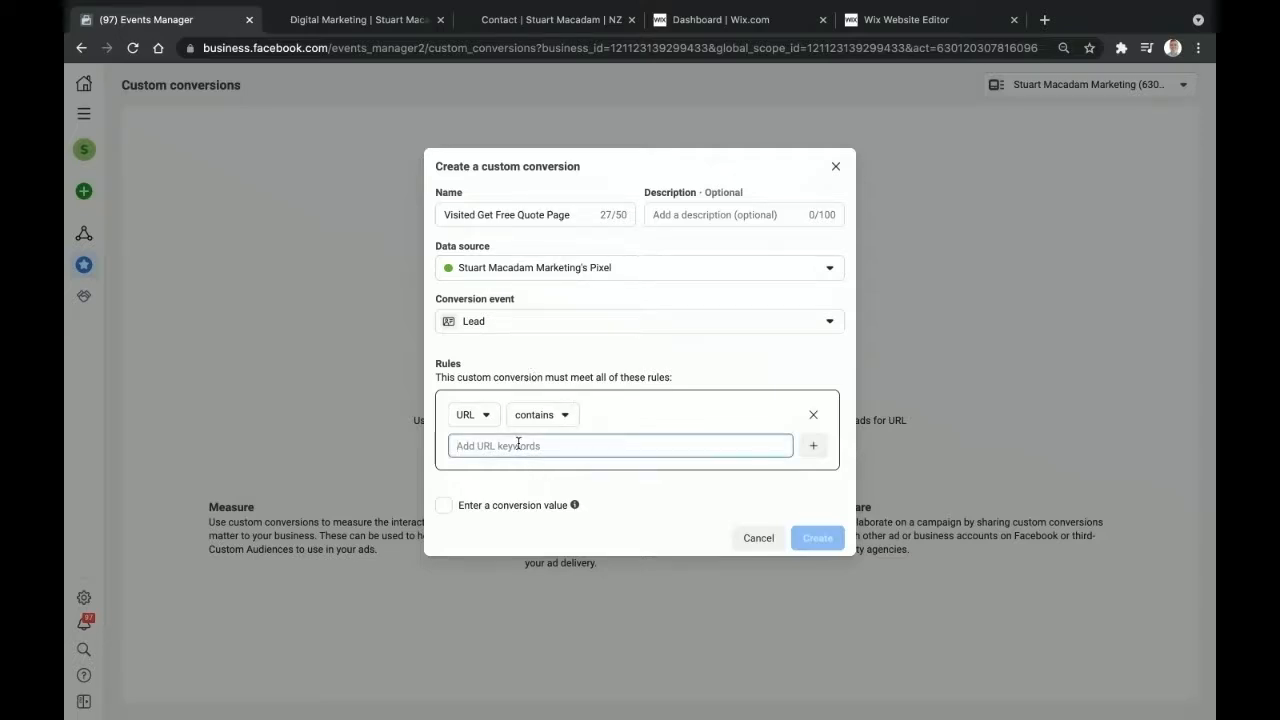
{"action": "key", "text": "ctrl+v"}
{"action": "key", "text": "Return"}
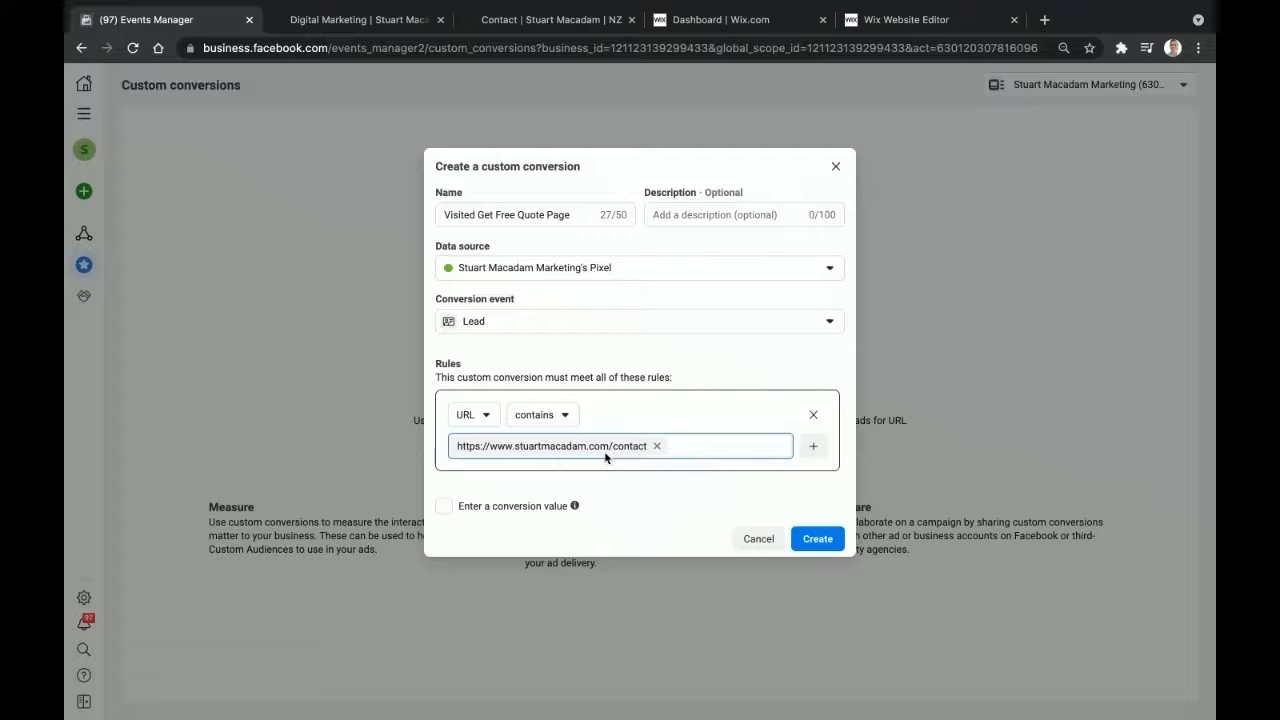
{"action": "left_click", "coordinate": [444, 507]}
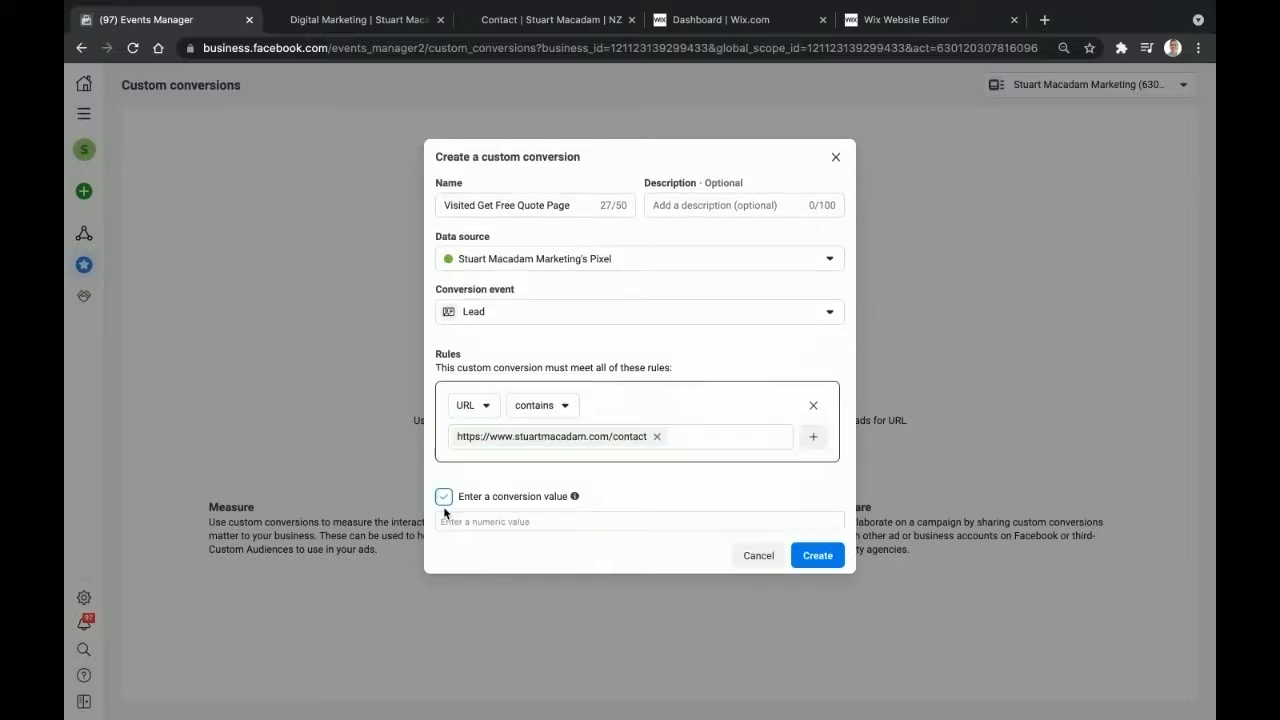
{"action": "left_click", "coordinate": [519, 521]}
{"action": "type", "text": "1"}
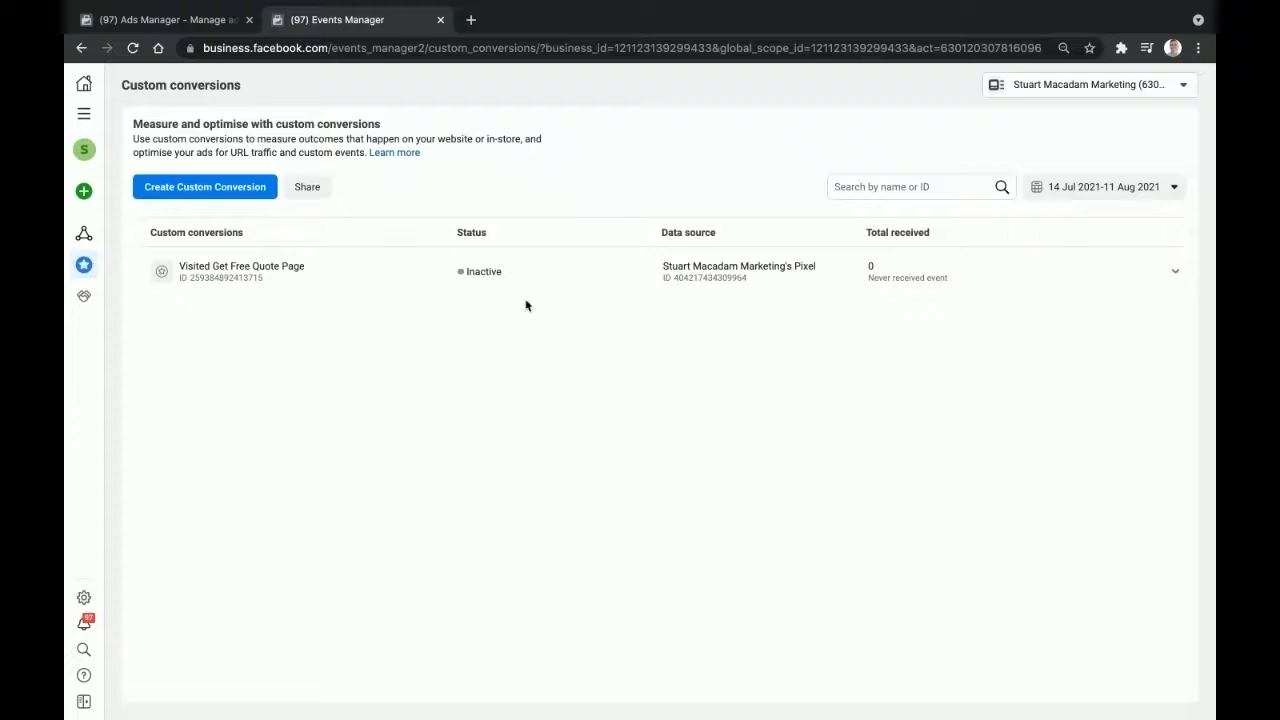
- Start a second custom conversion and check its event options, leaving All URL traffic selected
{"action": "left_click", "coordinate": [201, 196]}
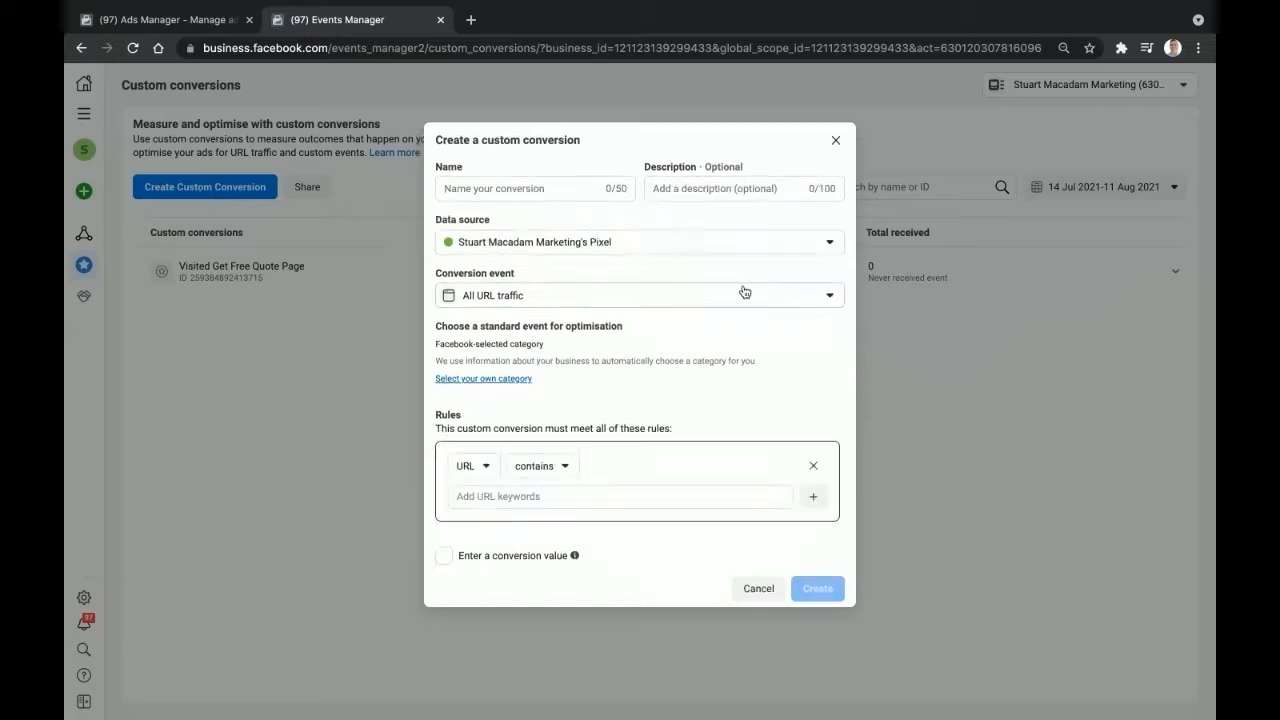
{"action": "left_click", "coordinate": [774, 303]}
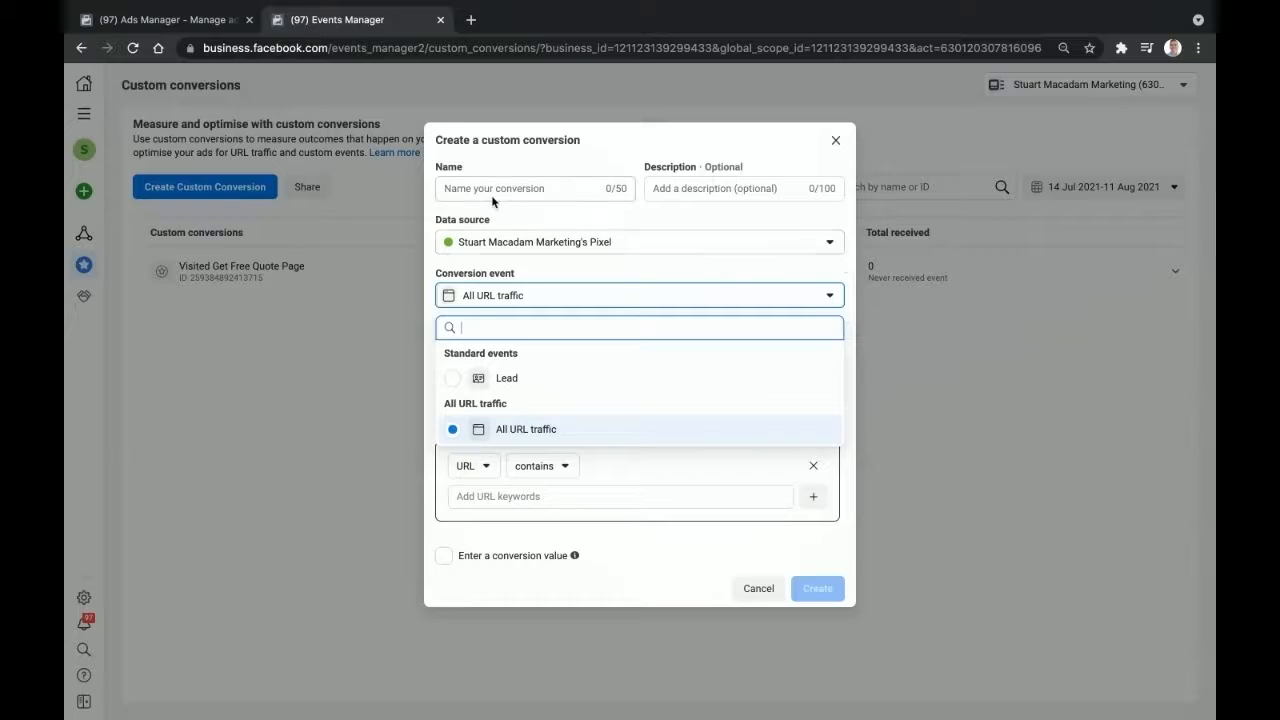
{"action": "left_click", "coordinate": [856, 288]}
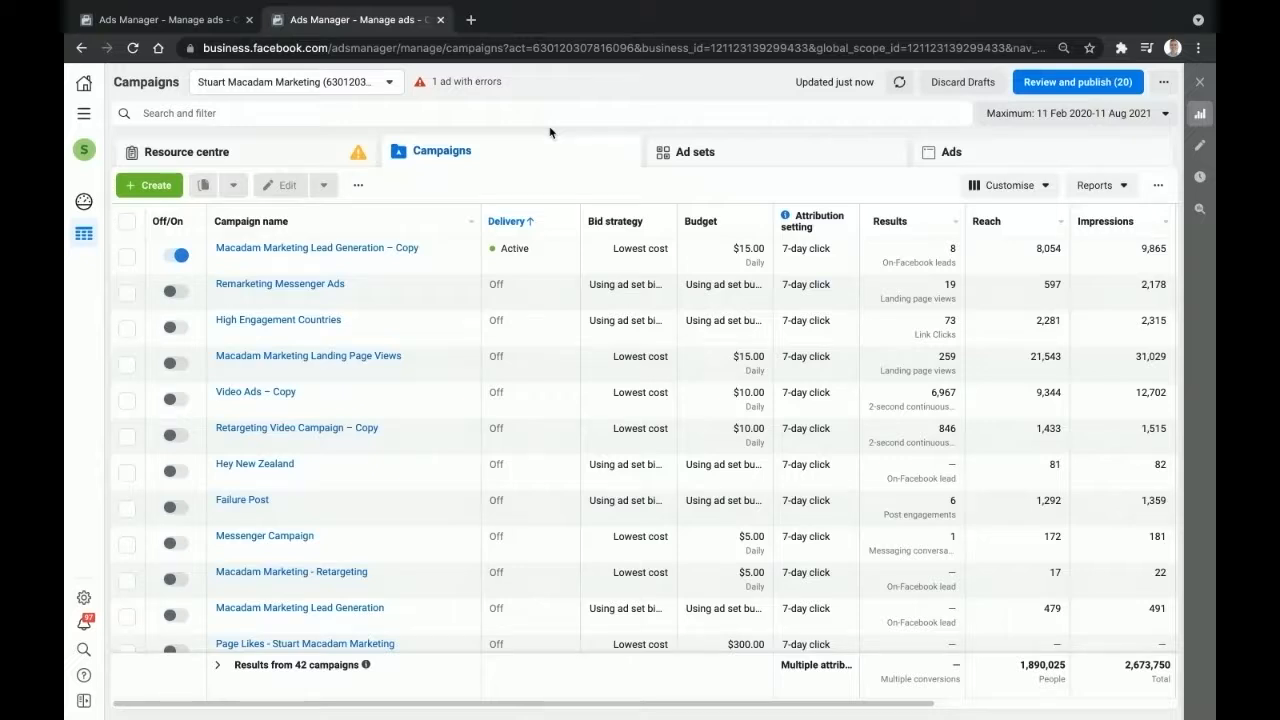
- Create a new Conversions campaign named 'Test' for the campaign, ad set and ad
{"action": "left_click", "coordinate": [159, 190]}
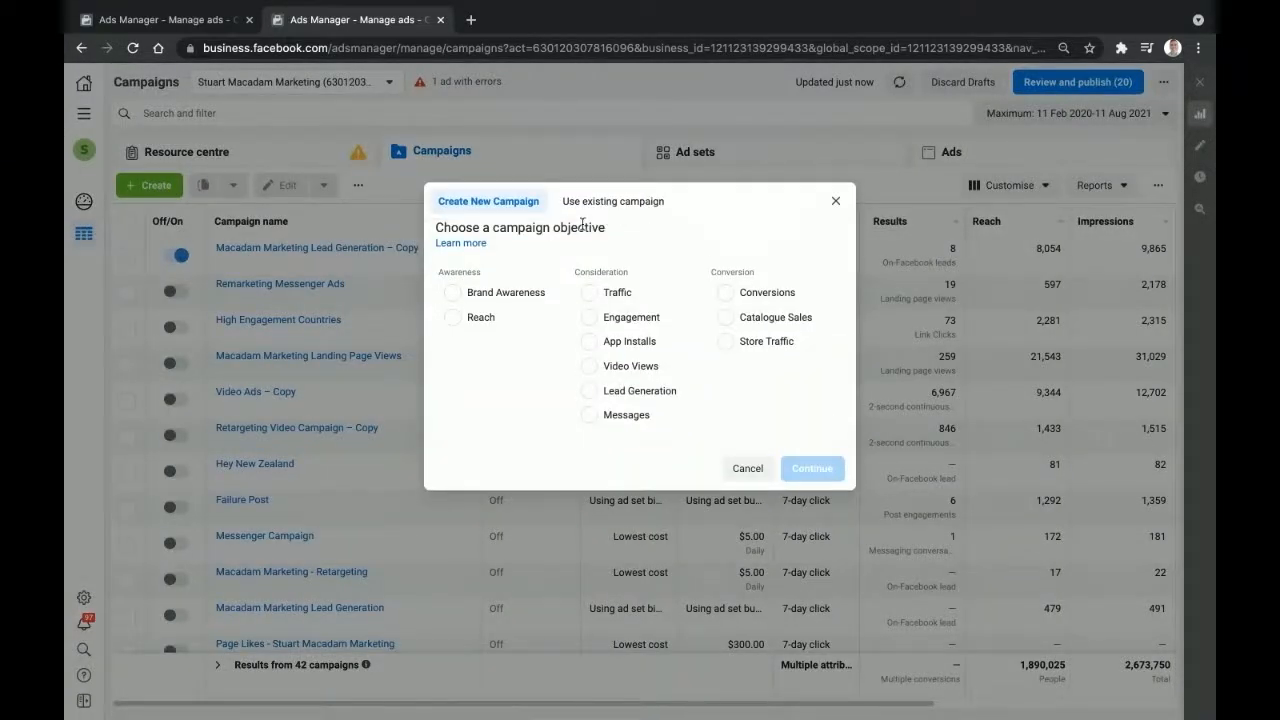
{"action": "left_click", "coordinate": [727, 293]}
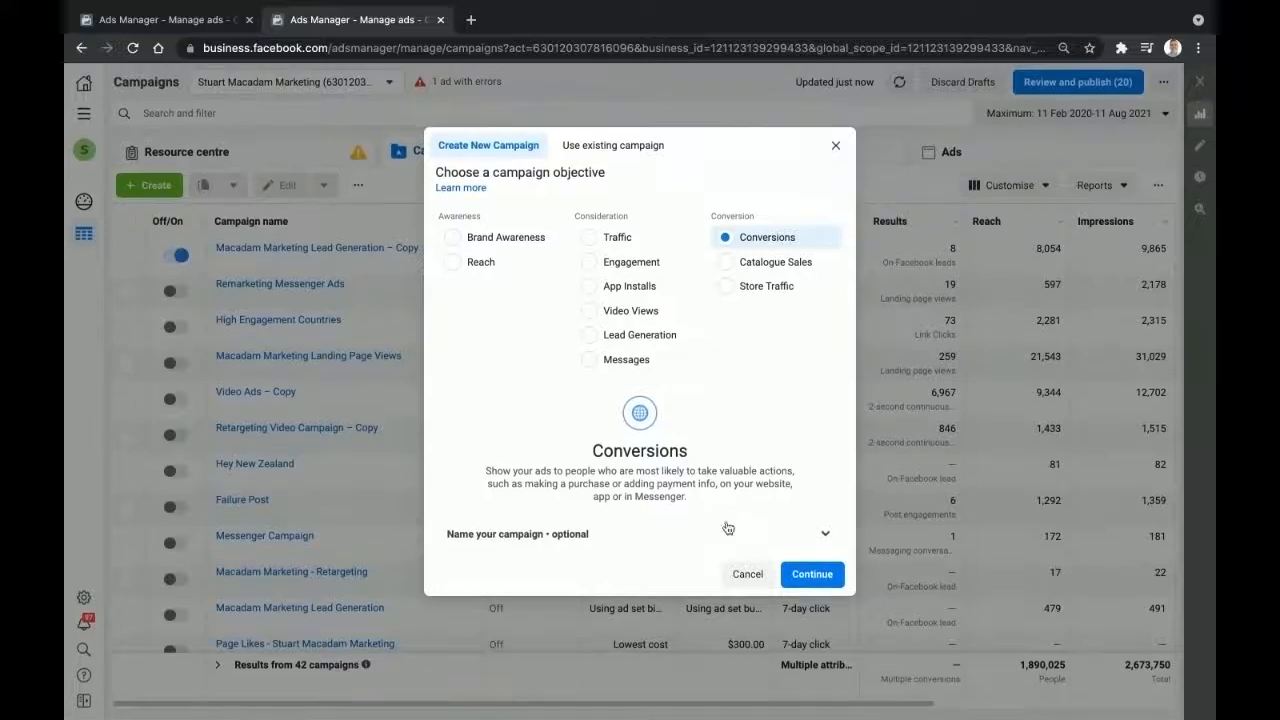
{"action": "left_click", "coordinate": [706, 548]}
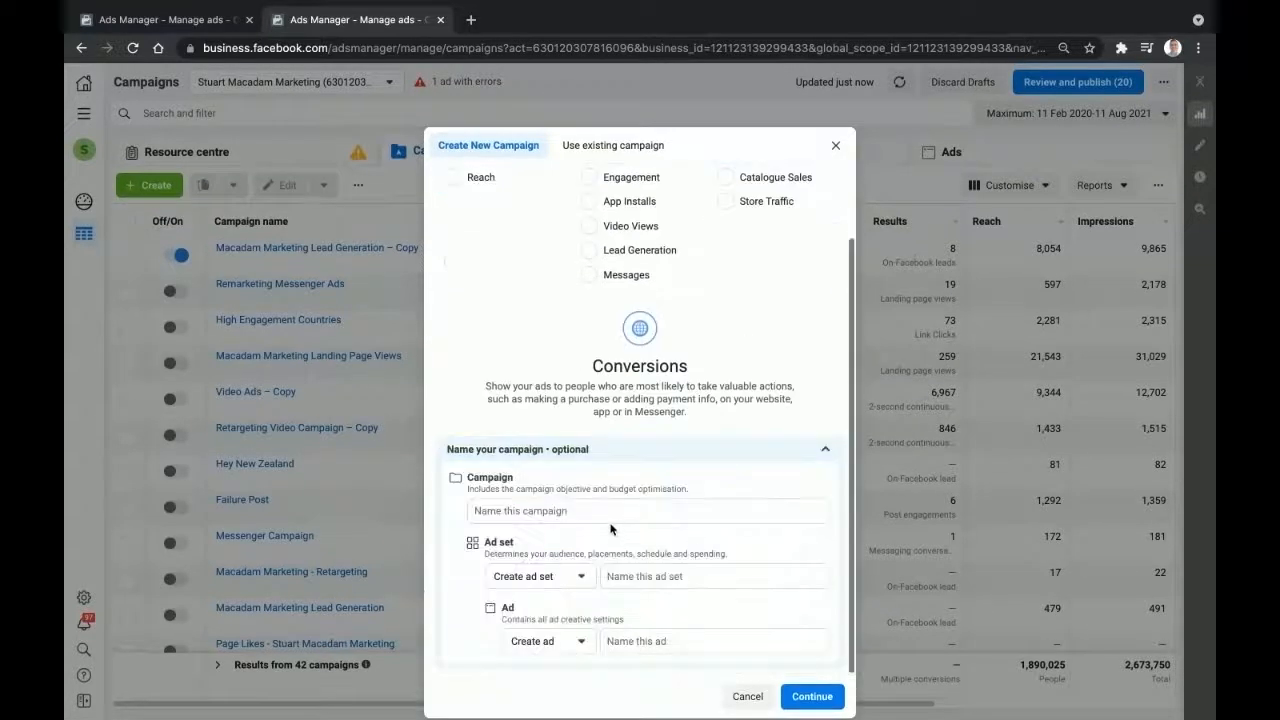
{"action": "left_click", "coordinate": [609, 515]}
{"action": "type", "text": "Test Stuart Macadam"}
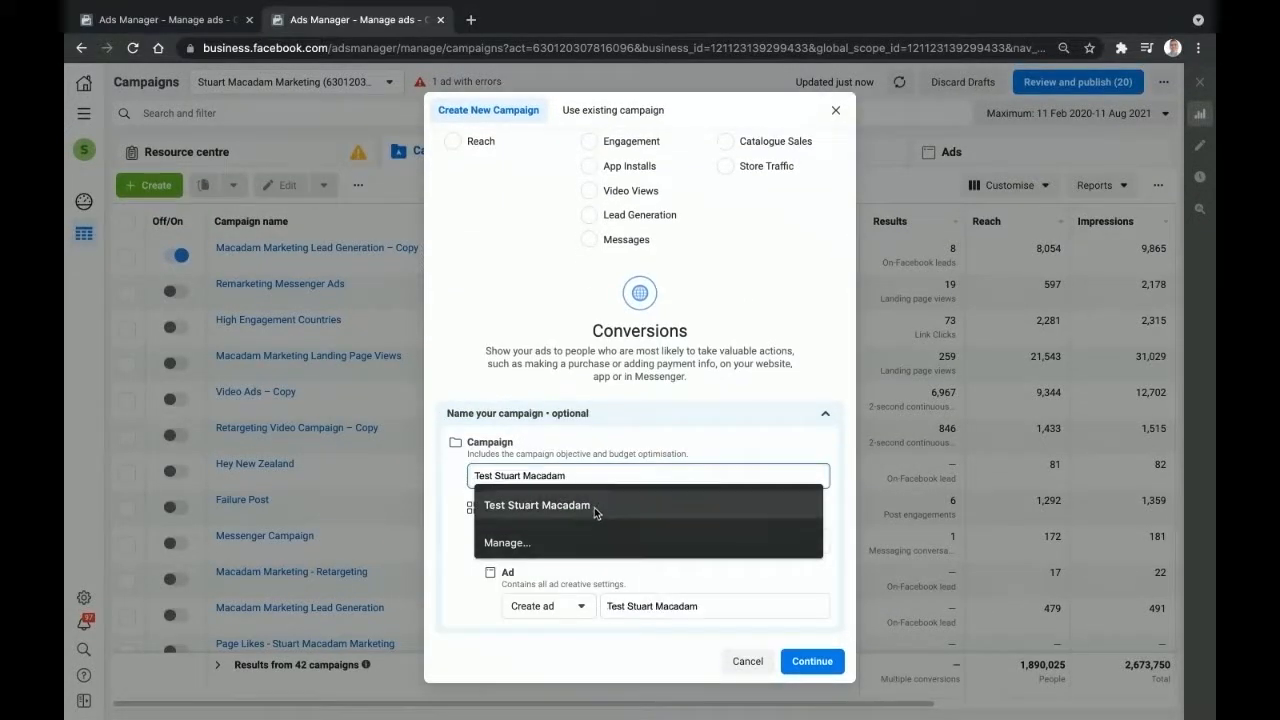
{"action": "left_click", "coordinate": [595, 508]}
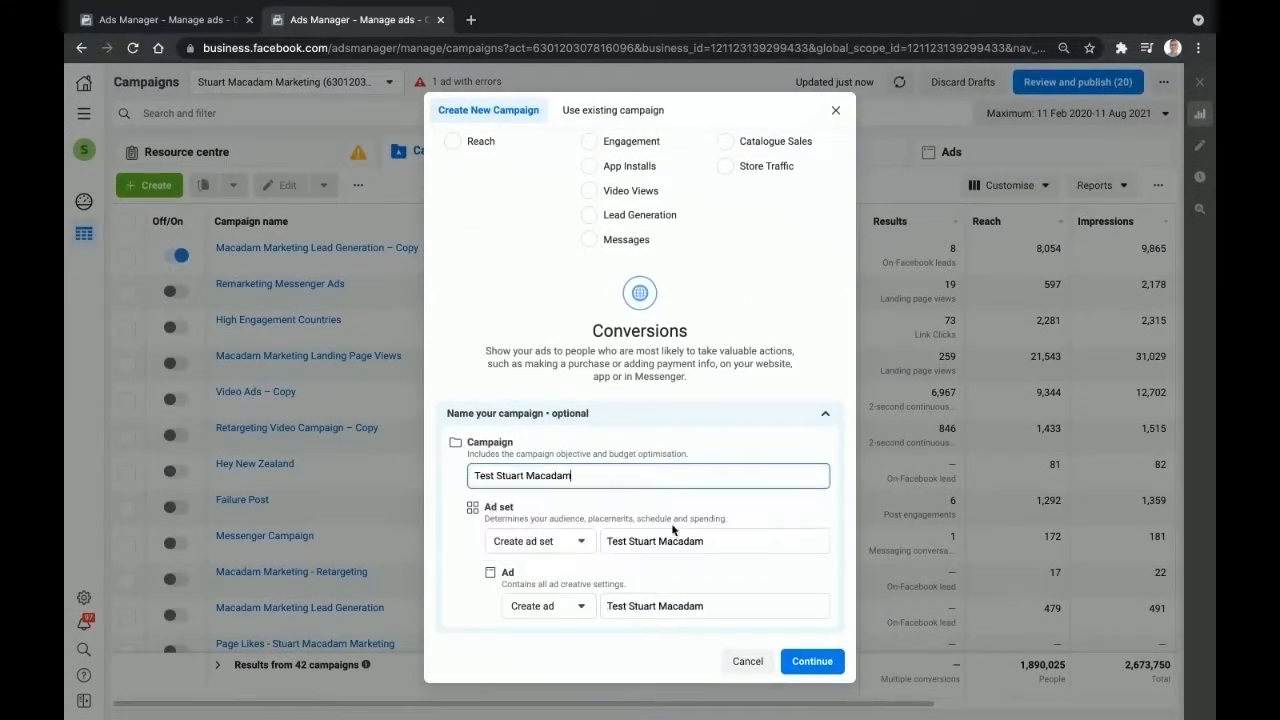
{"action": "left_click", "coordinate": [812, 662]}
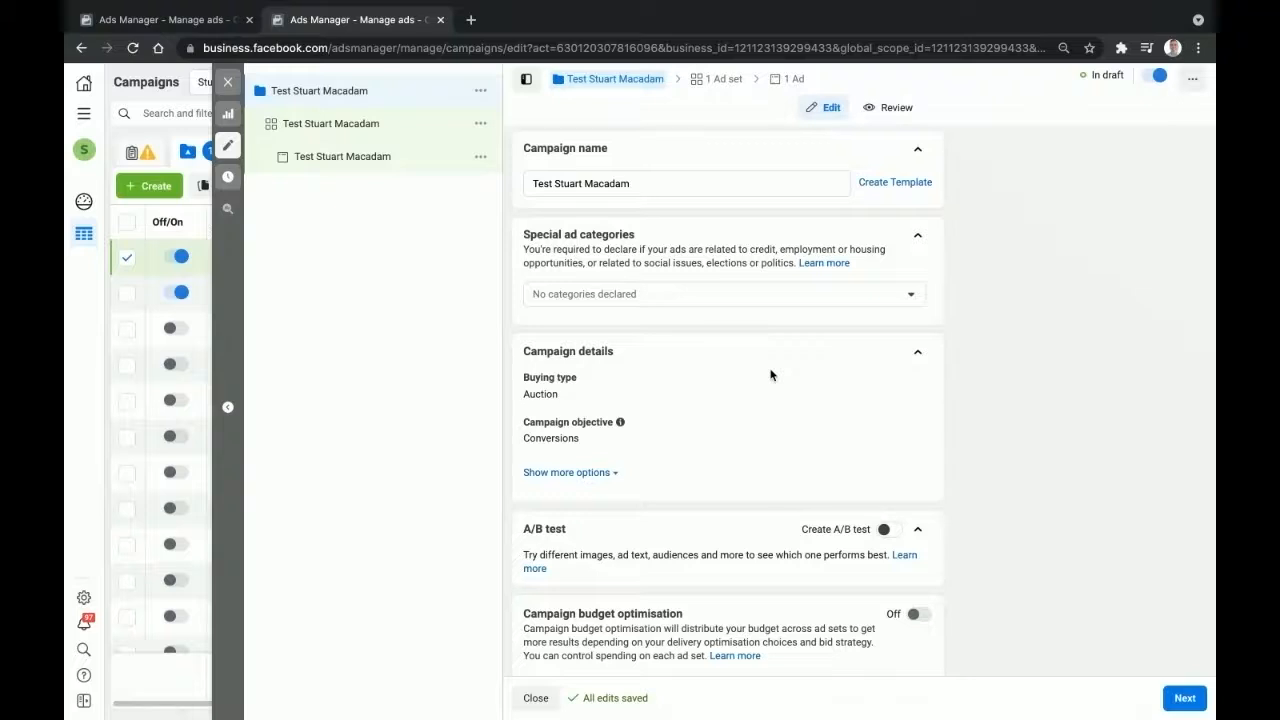
- Turn on campaign budget optimisation with a $20.00 daily budget
{"action": "scroll", "coordinate": [770, 375], "scroll_direction": "down", "scroll_amount": 1}
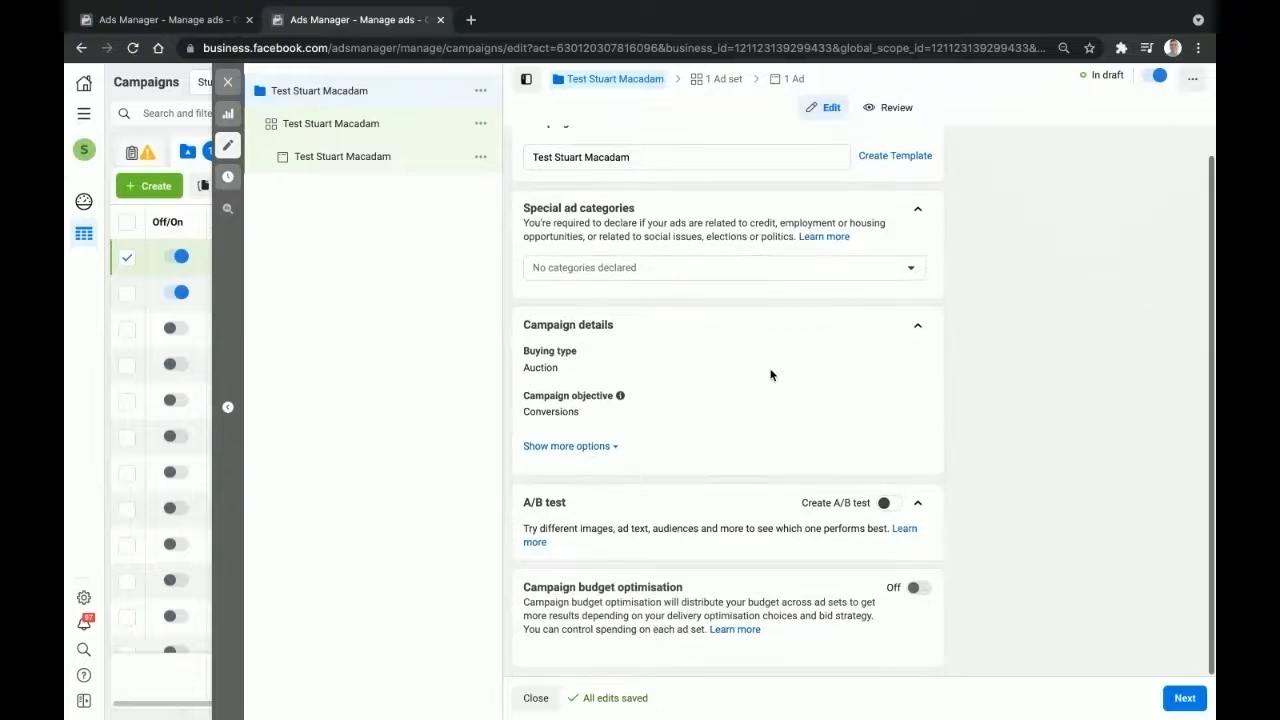
{"action": "left_click", "coordinate": [915, 589]}
{"action": "scroll", "coordinate": [760, 540], "scroll_direction": "down", "scroll_amount": 3}
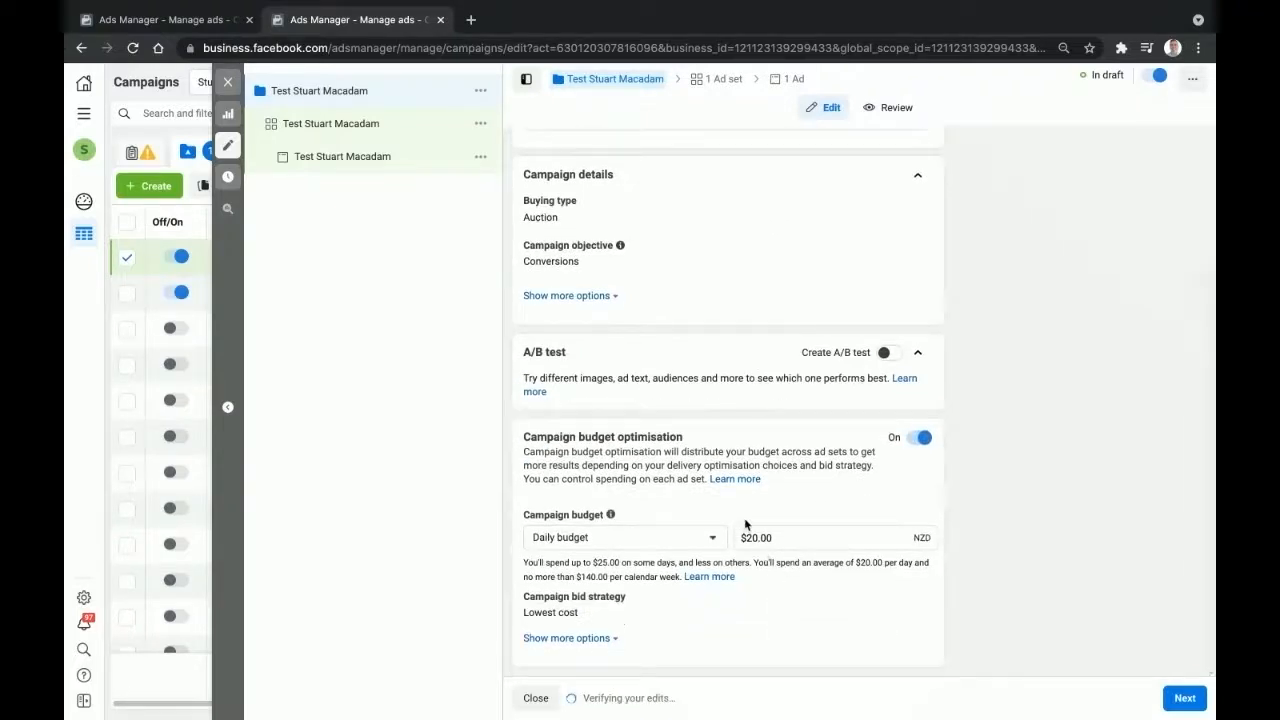
{"action": "left_click", "coordinate": [340, 130]}
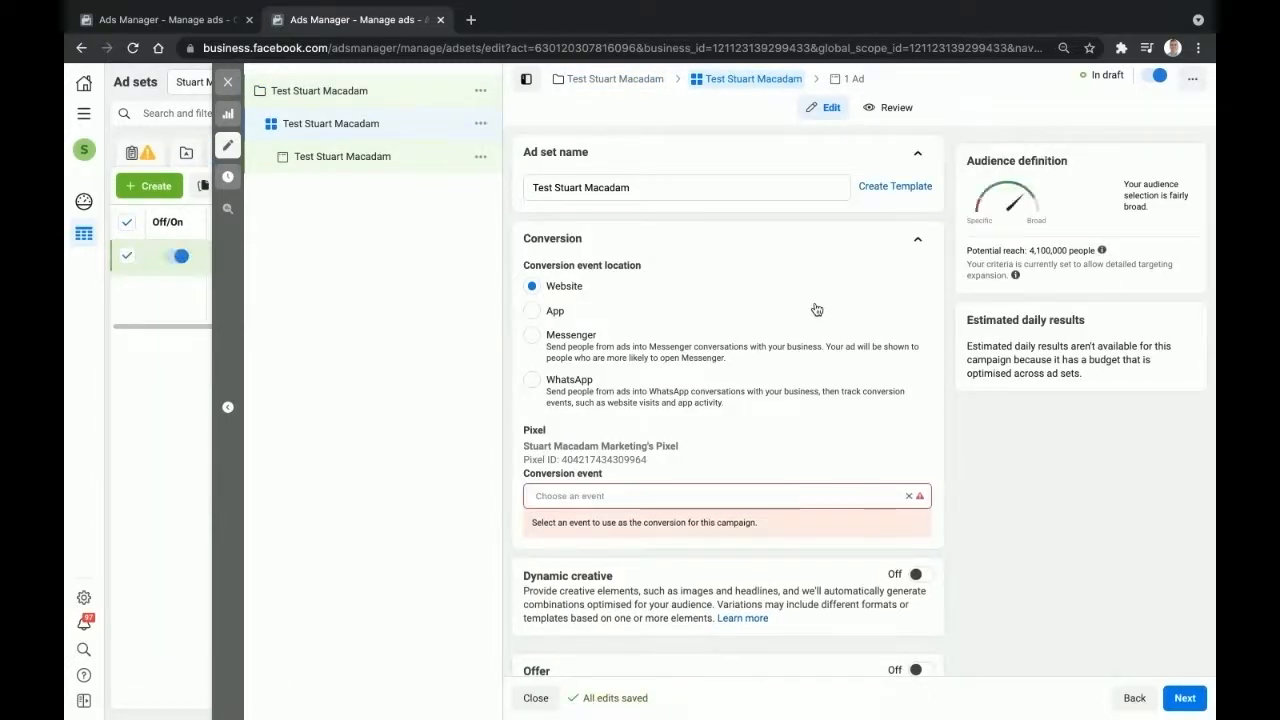
- Set the ad set's conversion event to Lead
{"action": "left_click", "coordinate": [593, 498]}
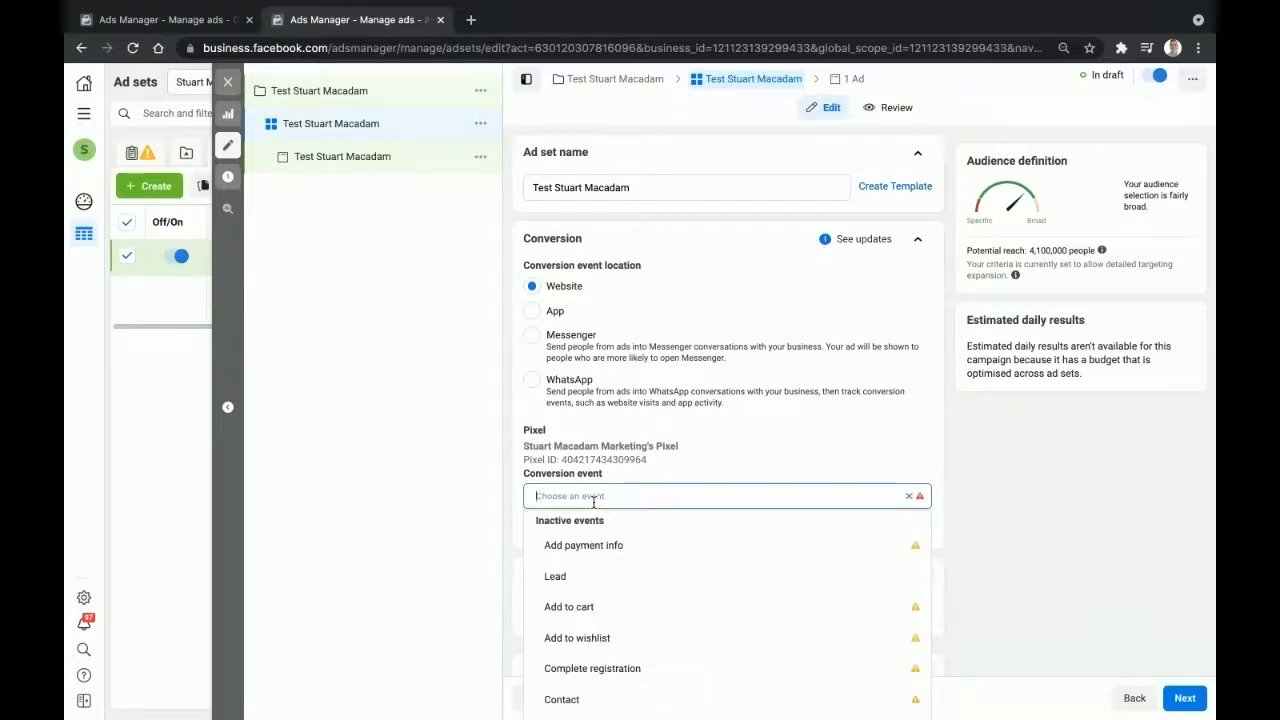
{"action": "mouse_move", "coordinate": [558, 580]}
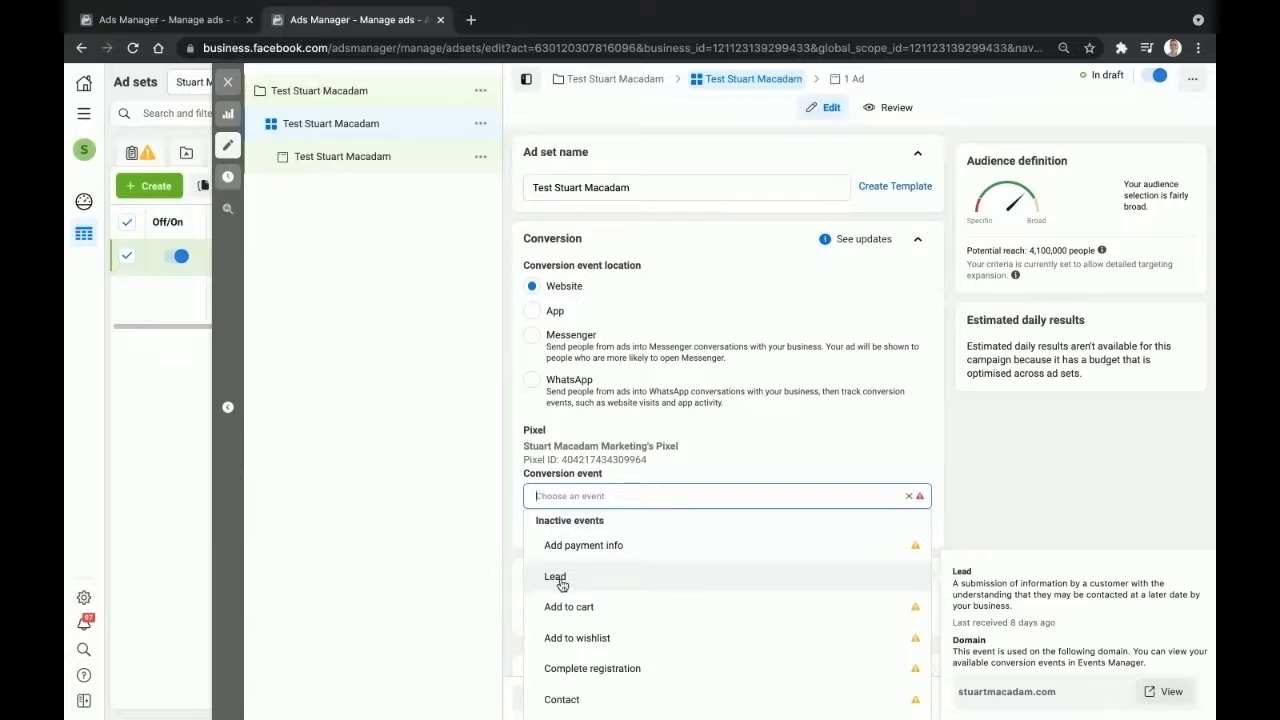
{"action": "left_click", "coordinate": [558, 580]}
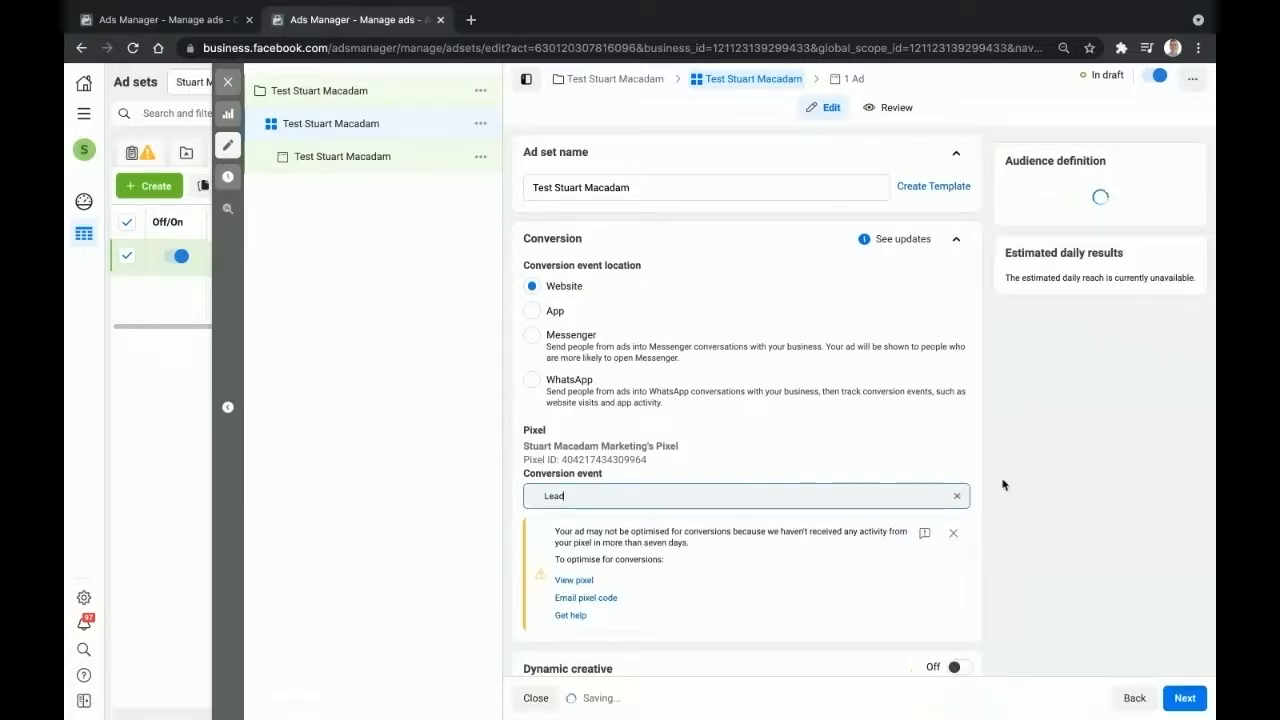
{"action": "scroll", "coordinate": [1000, 490], "scroll_direction": "down", "scroll_amount": 2}
{"action": "scroll", "coordinate": [1003, 485], "scroll_direction": "down", "scroll_amount": 1}
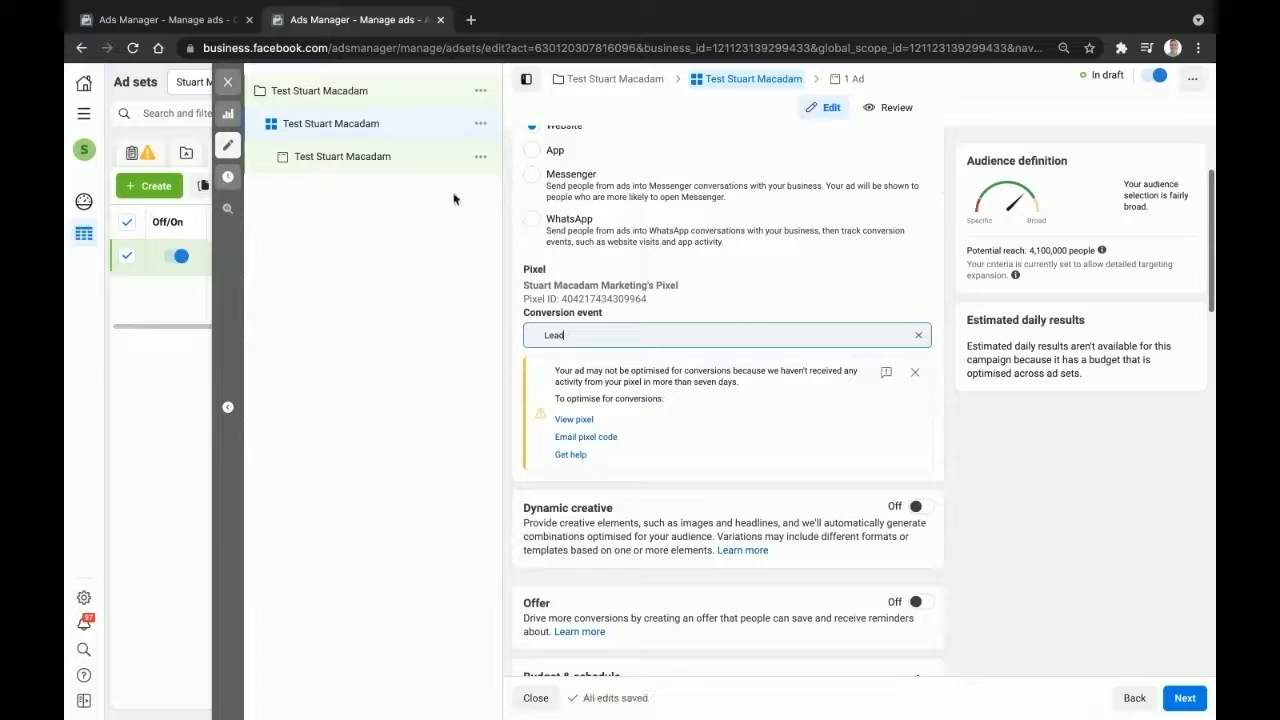
- Add the Facebook marketing ads tips image as the ad's media, accepting the placement crops
{"action": "left_click", "coordinate": [382, 160]}
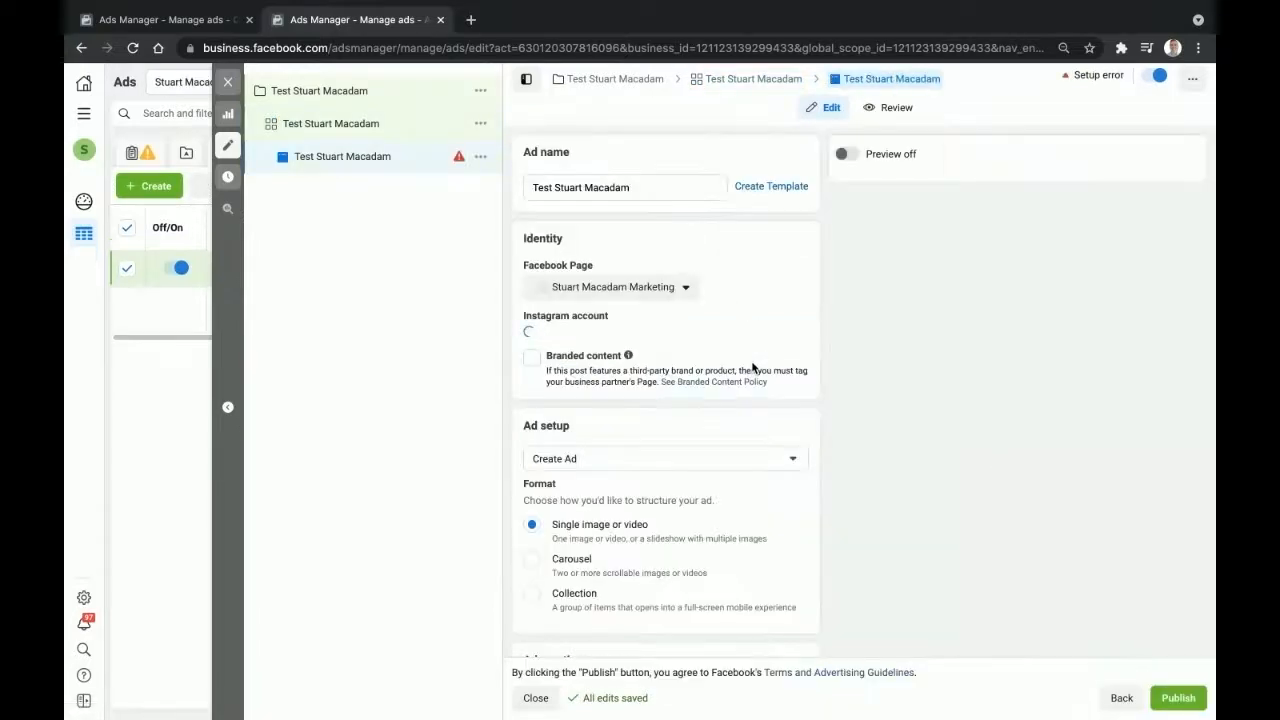
{"action": "scroll", "coordinate": [754, 369], "scroll_direction": "down", "scroll_amount": 8}
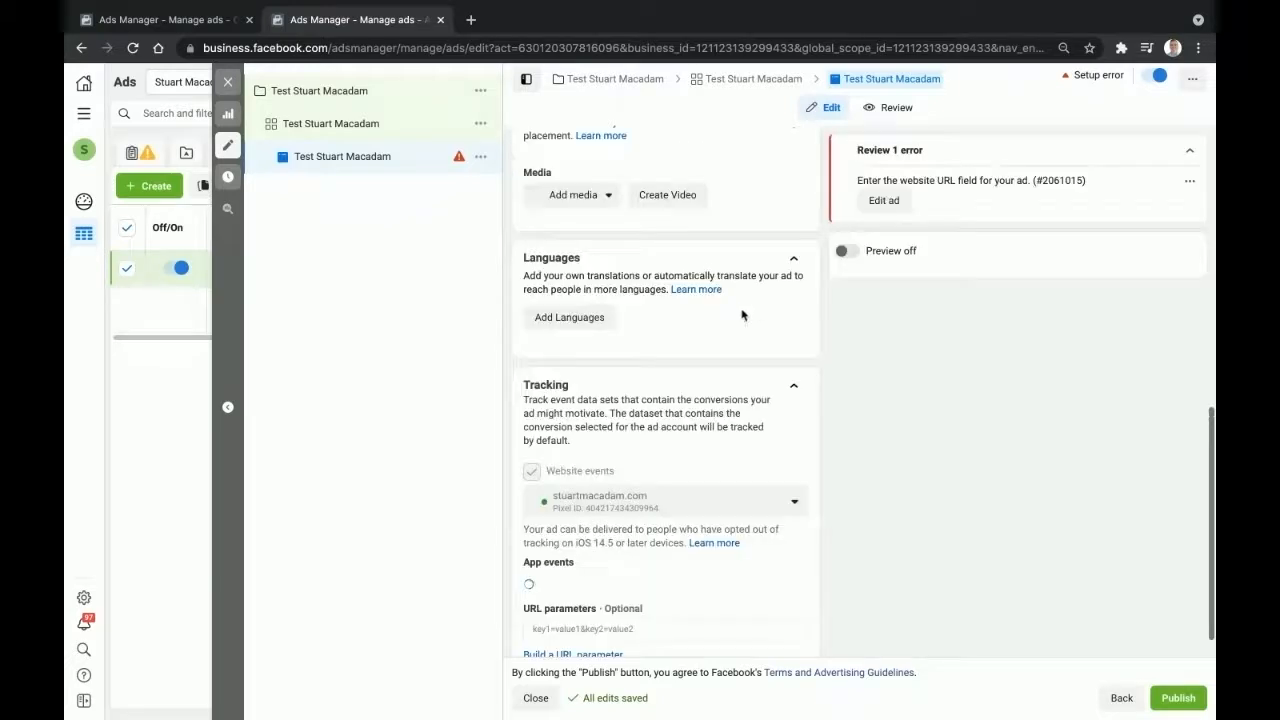
{"action": "scroll", "coordinate": [740, 315], "scroll_direction": "up", "scroll_amount": 3}
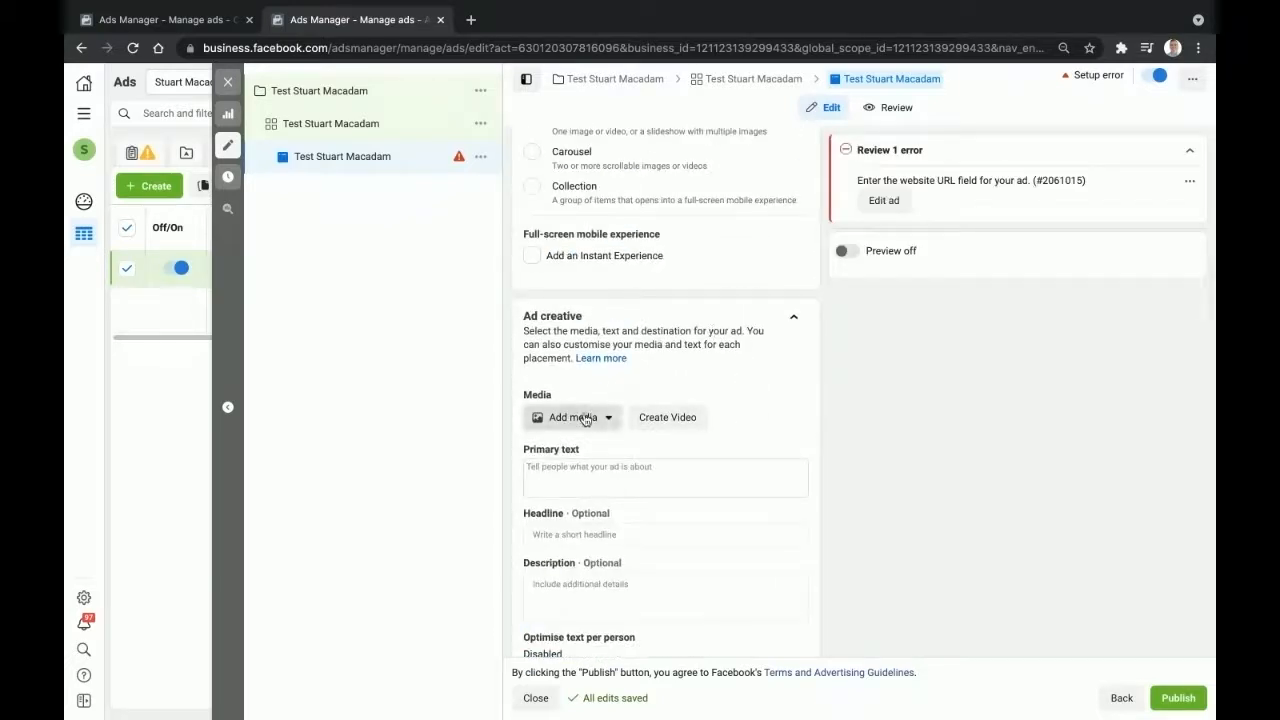
{"action": "left_click", "coordinate": [589, 448]}
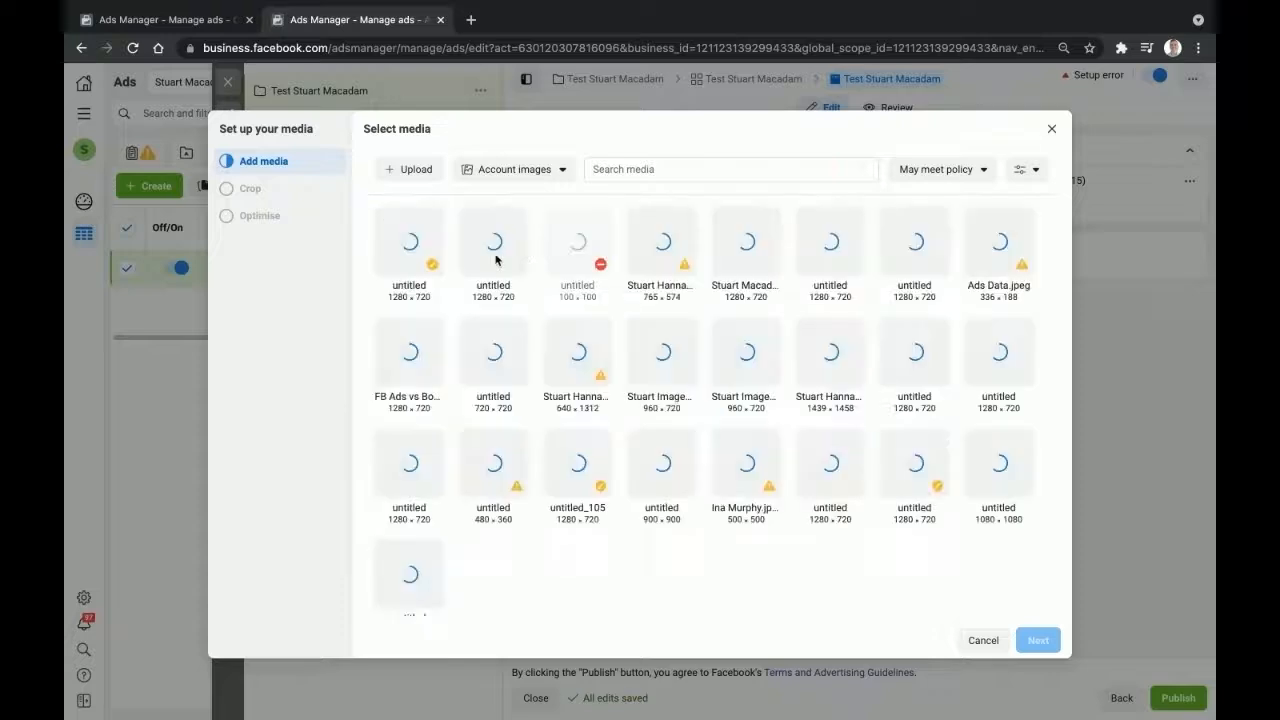
{"action": "left_click", "coordinate": [751, 255]}
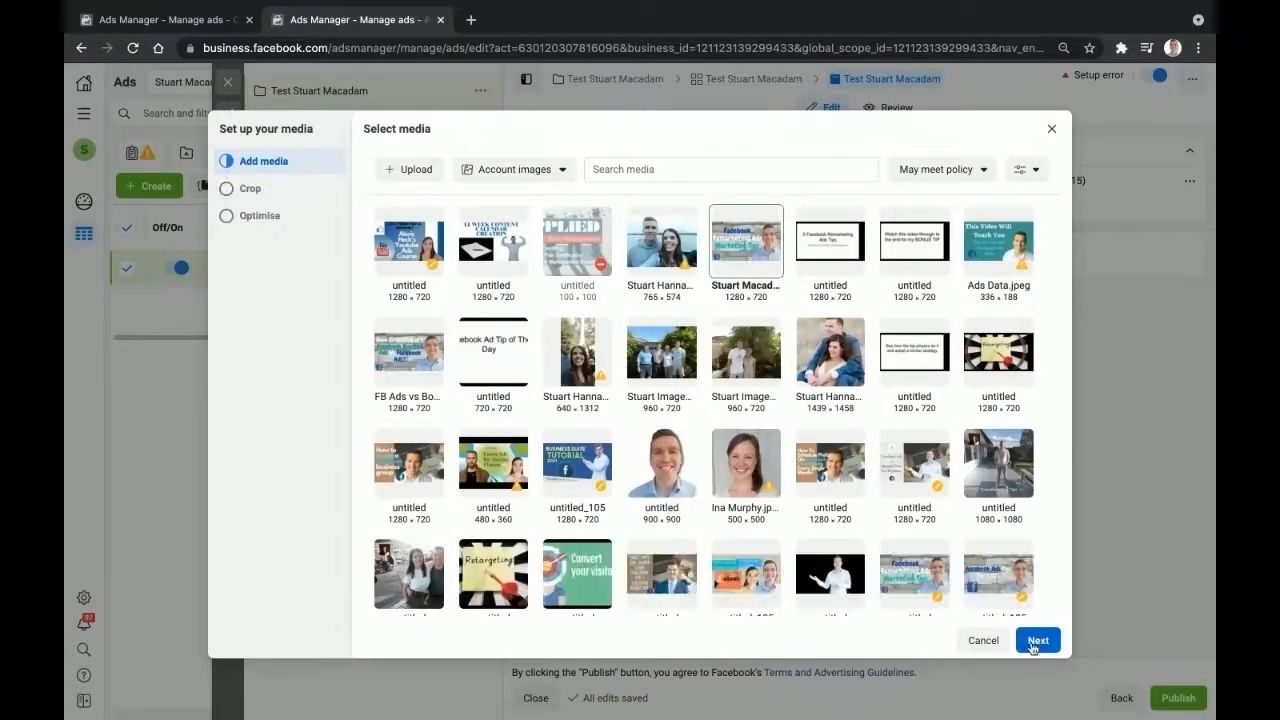
{"action": "left_click", "coordinate": [1040, 642]}
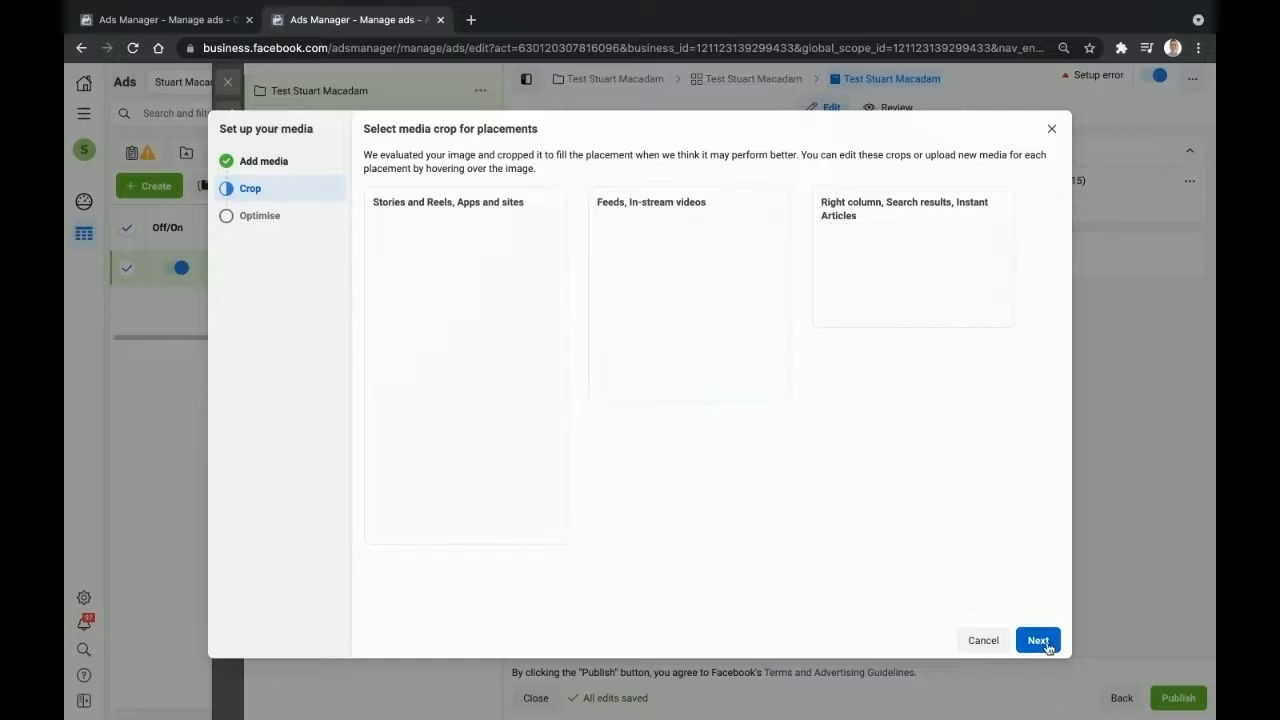
{"action": "left_click", "coordinate": [1046, 643]}
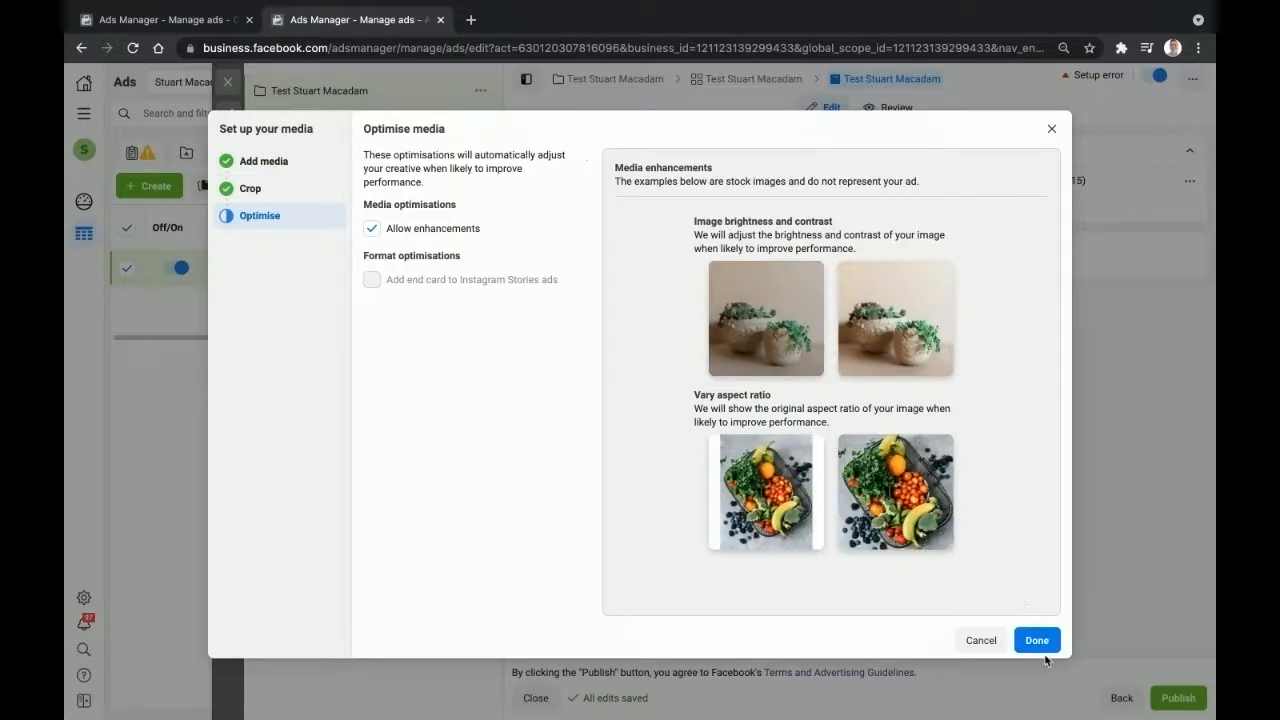
{"action": "left_click", "coordinate": [1037, 641]}
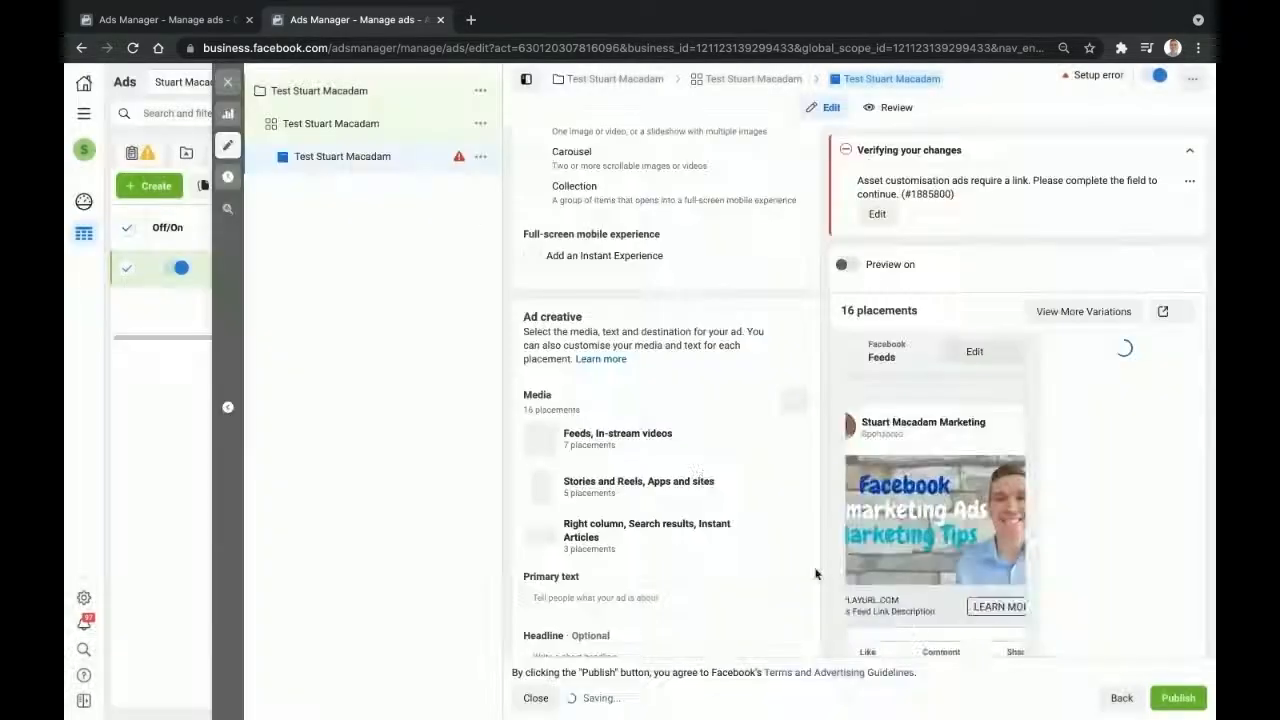
- Fill in the previous ad's primary text and the headline 'Get a FREE Social Media Marketing Quote'
{"action": "scroll", "coordinate": [646, 451], "scroll_direction": "down", "scroll_amount": 2}
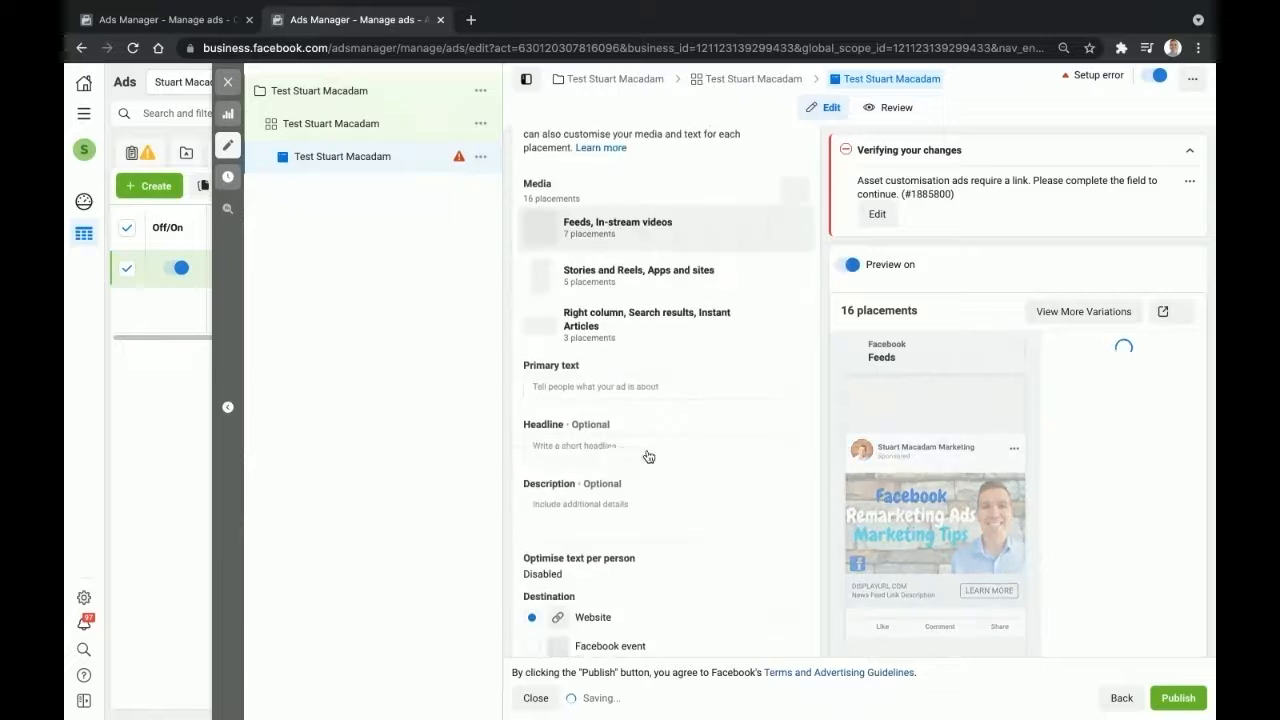
{"action": "left_click", "coordinate": [597, 388]}
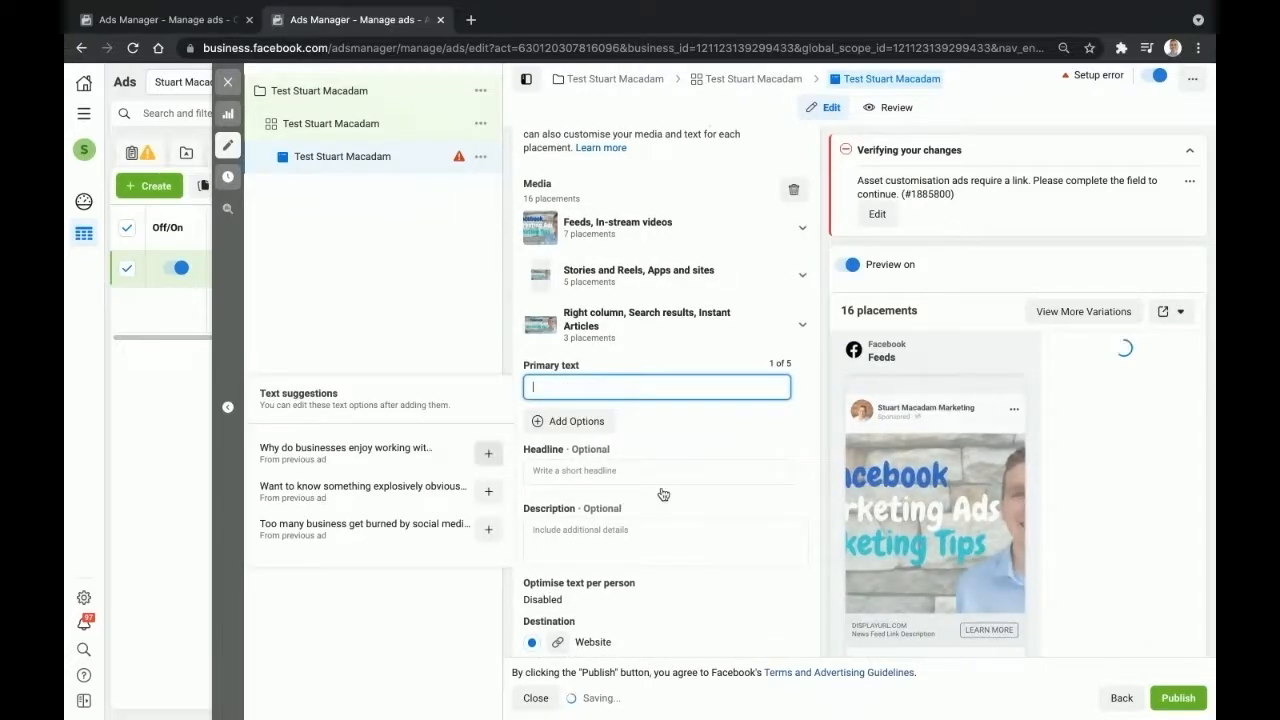
{"action": "left_click", "coordinate": [490, 454]}
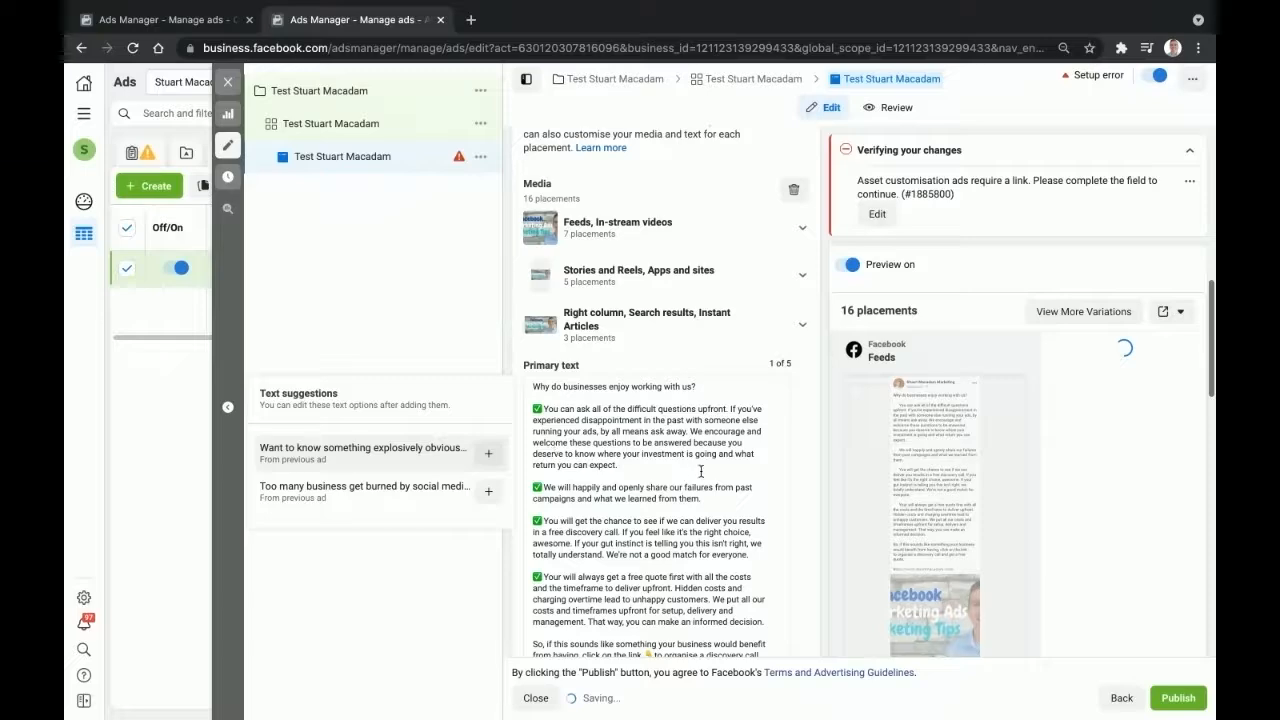
{"action": "scroll", "coordinate": [701, 471], "scroll_direction": "down", "scroll_amount": 3}
{"action": "left_click", "coordinate": [645, 446]}
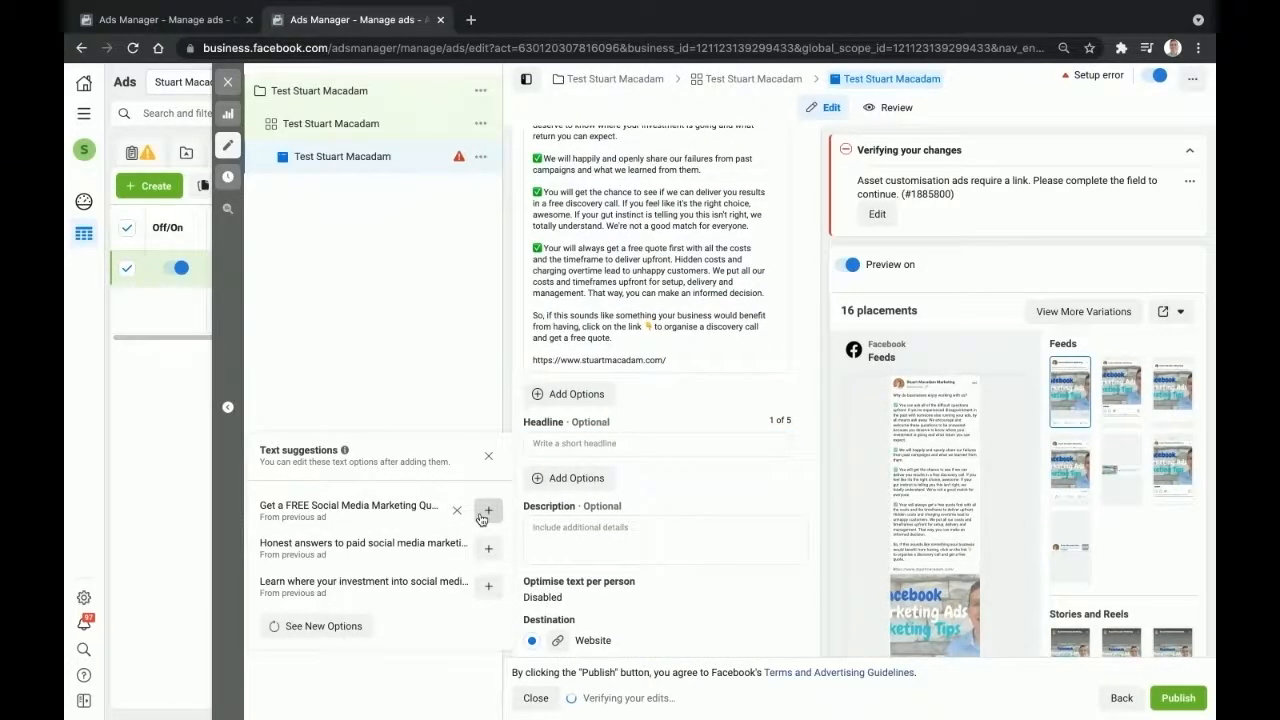
{"action": "left_click", "coordinate": [484, 514]}
{"action": "left_click", "coordinate": [811, 445]}
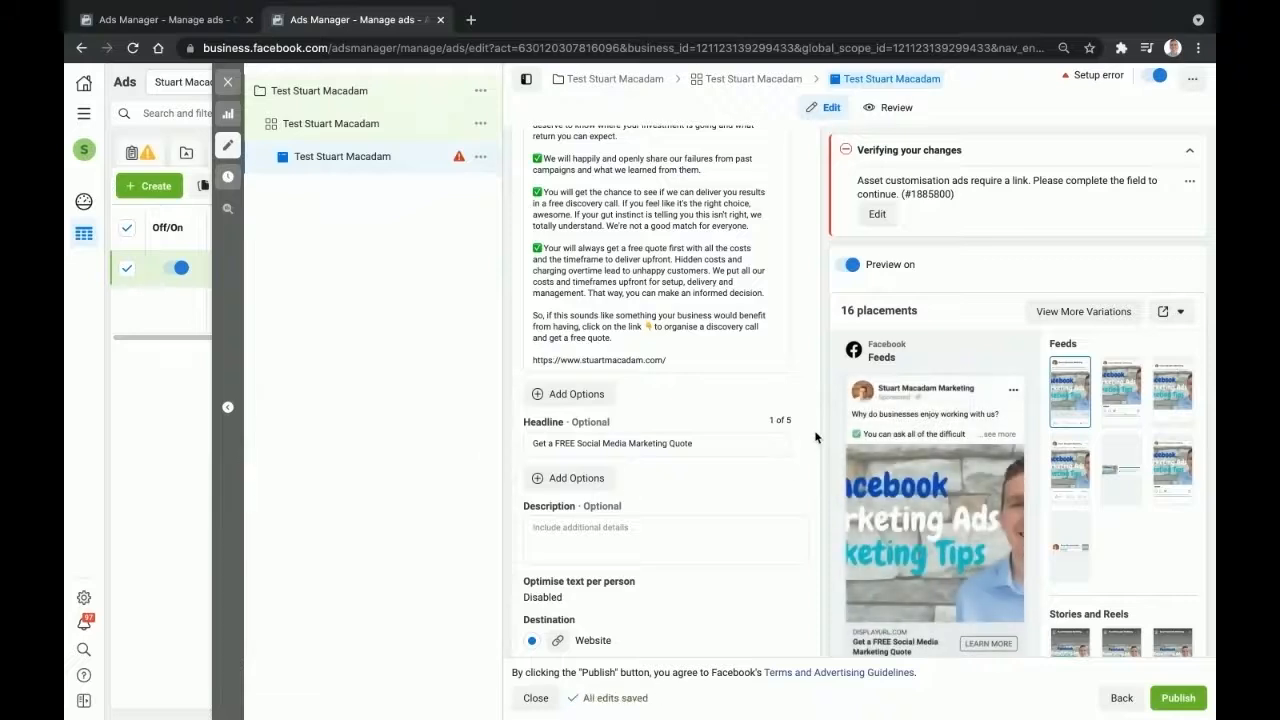
{"action": "scroll", "coordinate": [609, 531], "scroll_direction": "down", "scroll_amount": 2}
{"action": "left_click", "coordinate": [625, 529]}
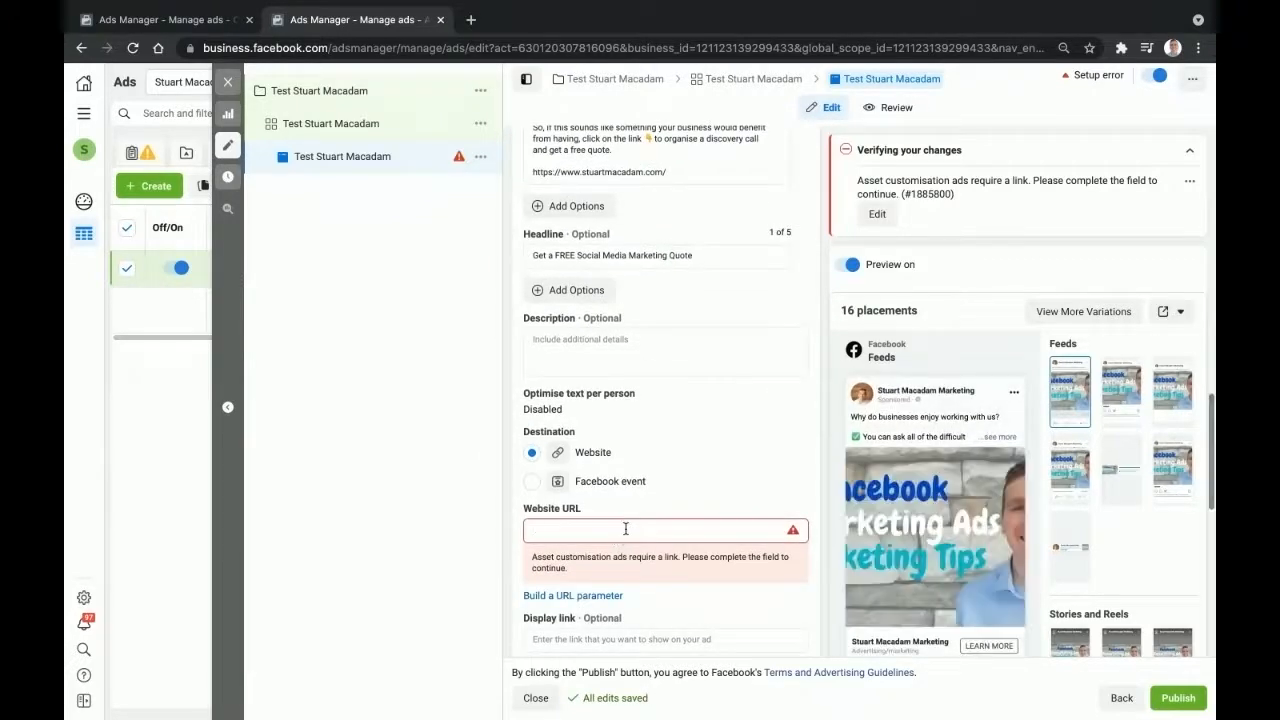
{"action": "left_click", "coordinate": [471, 20]}
{"action": "type", "text": "stuartmacadam.com"}
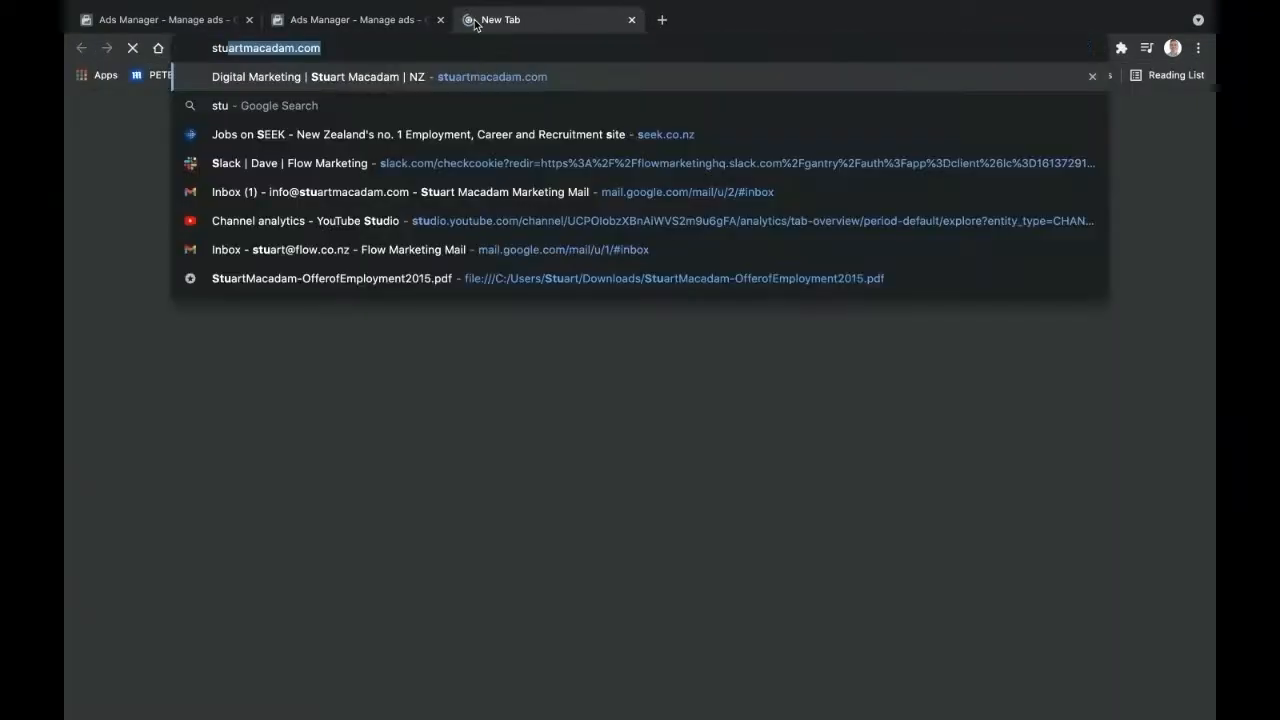
{"action": "key", "text": "Return"}
{"action": "left_click", "coordinate": [433, 45]}
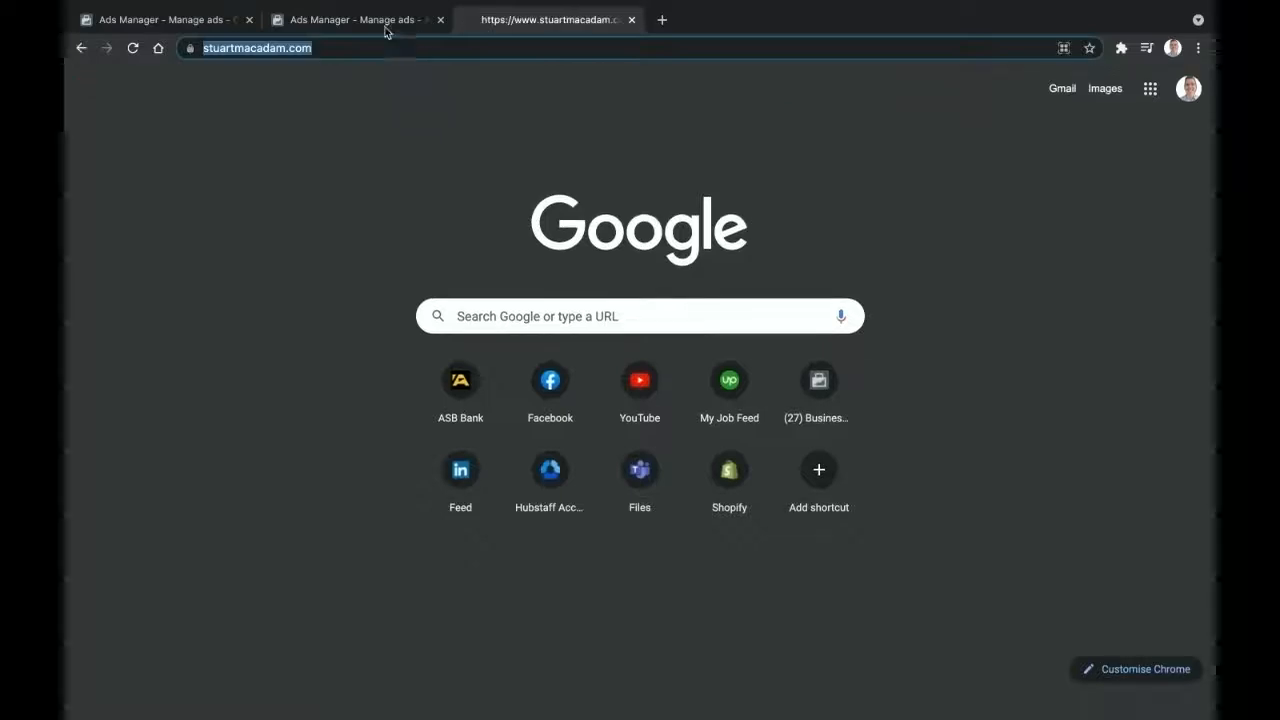
{"action": "left_click", "coordinate": [386, 22]}
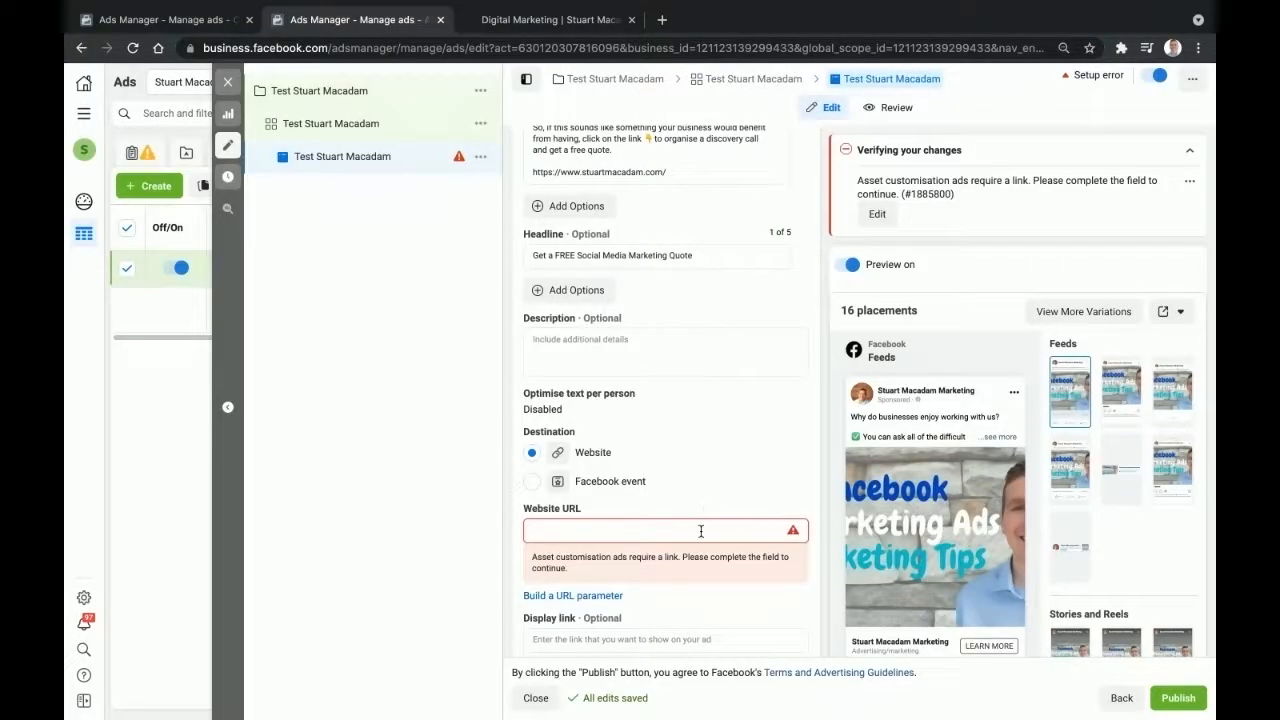
{"action": "left_click", "coordinate": [820, 450]}
{"action": "scroll", "coordinate": [820, 450], "scroll_direction": "down", "scroll_amount": 1}
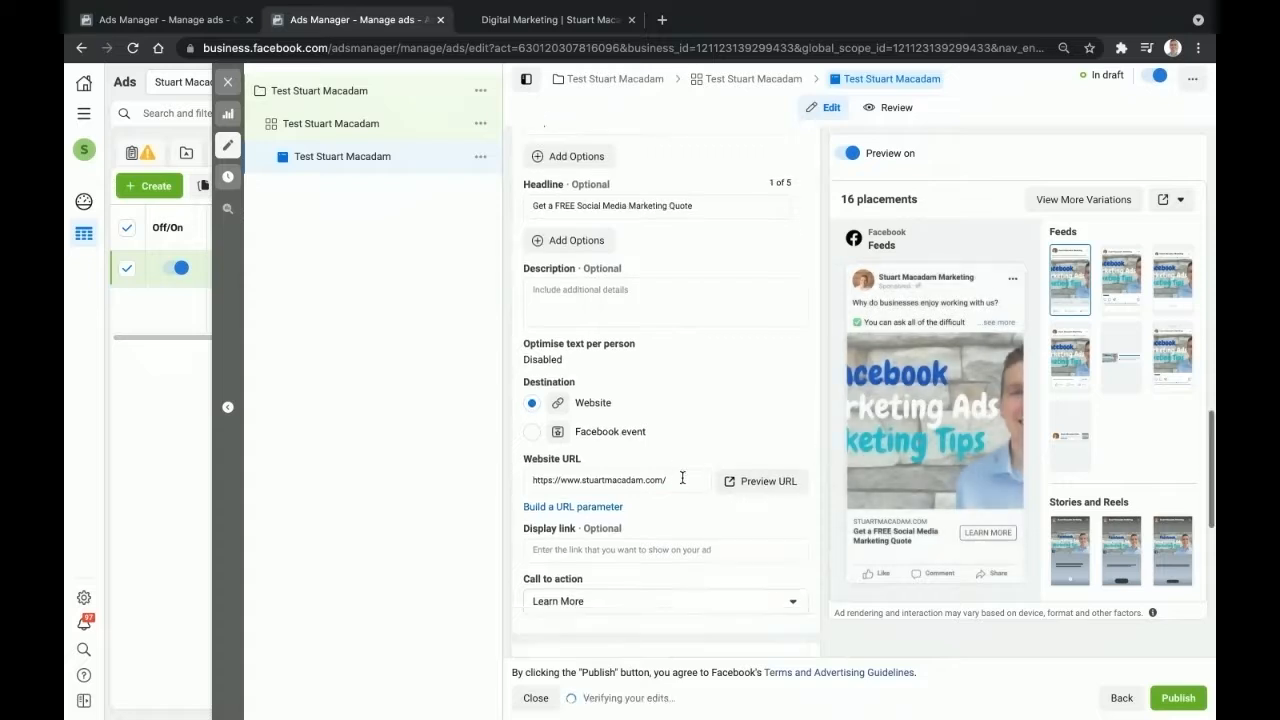